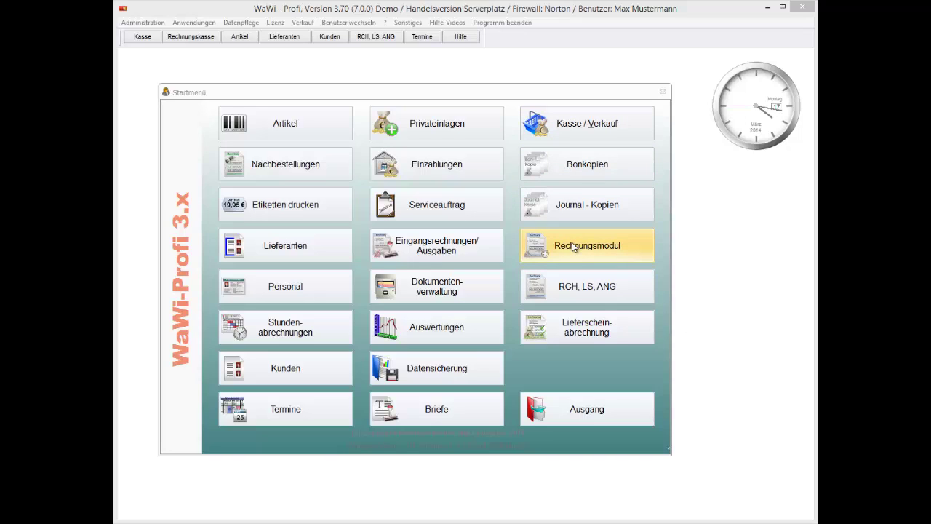
Open the Kasse / Verkauf module and assign the customer of company "Ich bin eine Firma" to the sale.
click(603, 121)
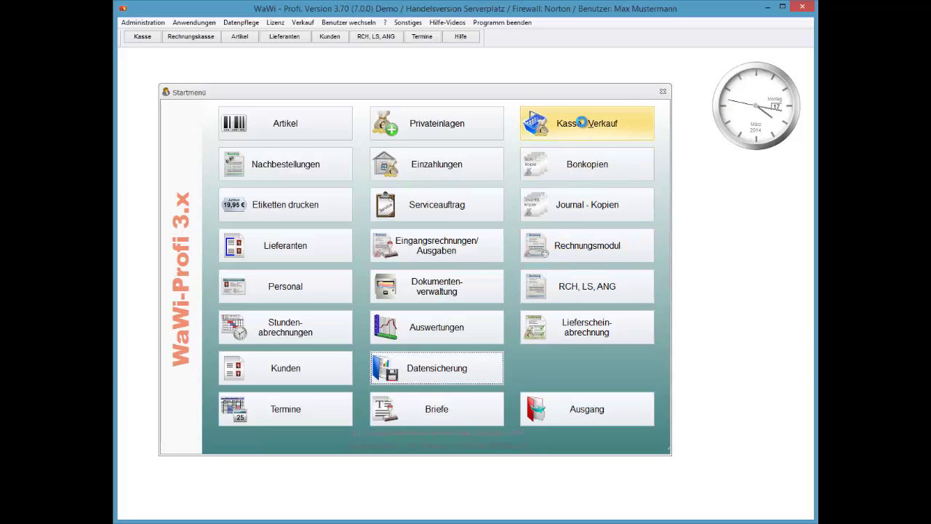
key(Return)
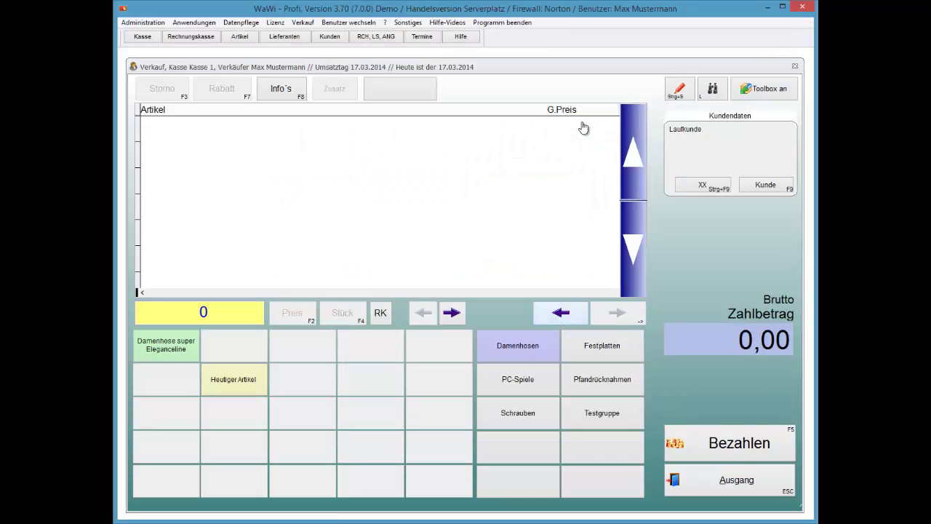
key(F9)
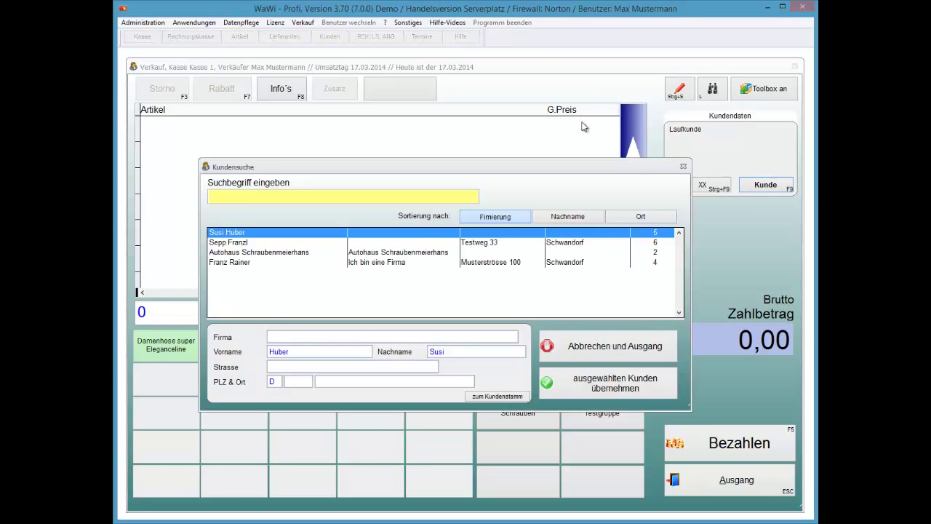
key(Down)
key(Down)
key(Down)
key(Return)
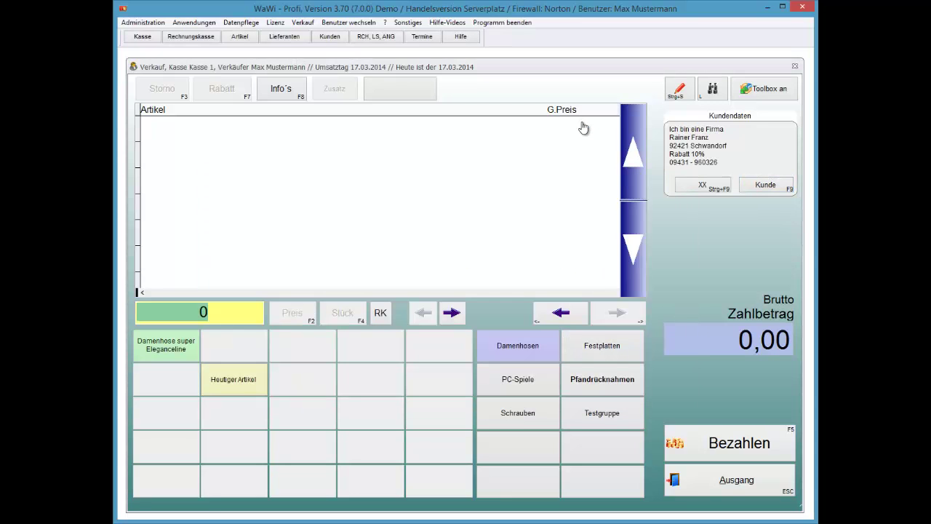
Add one "Damenhose super Eleganceline" and one "Heutiger Artikel" to the sale.
click(166, 345)
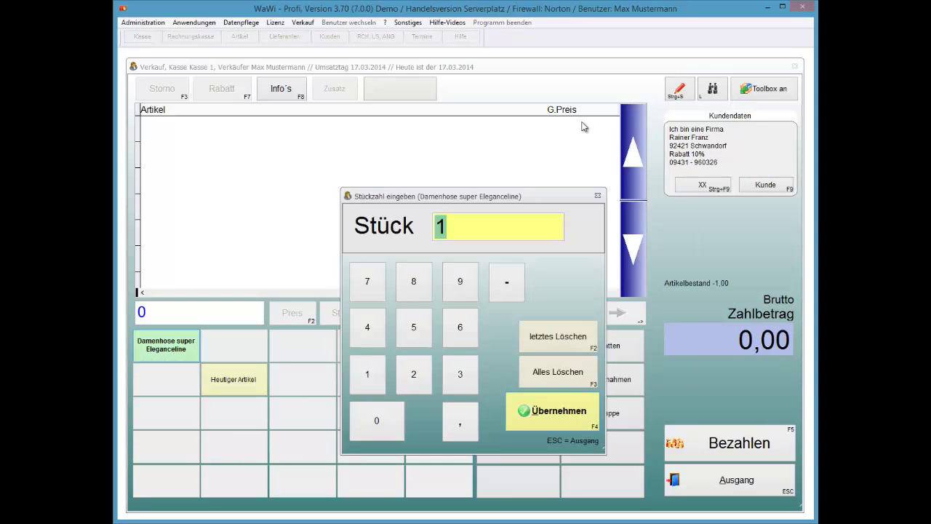
key(Return)
key(Tab)
key(Return)
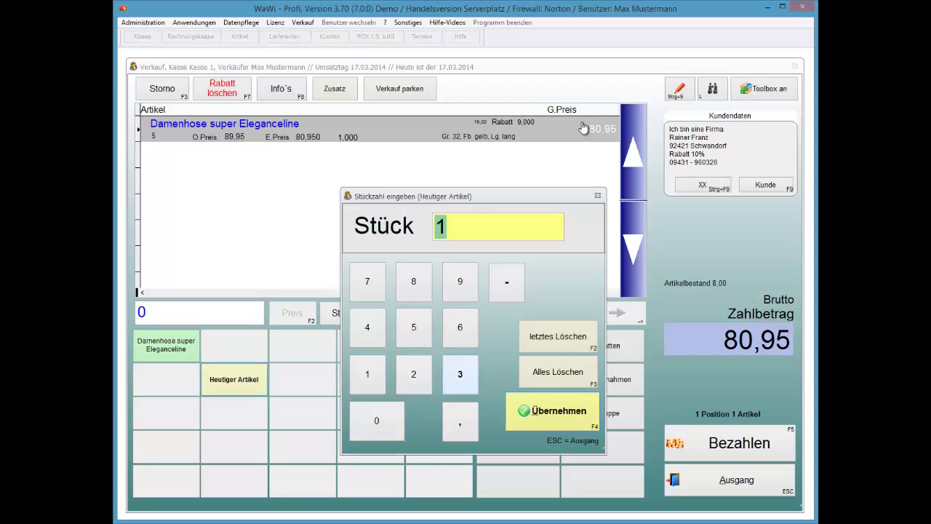
key(Return)
Book the sale as a Lieferschein without an additional remark and exit the till.
key(F5)
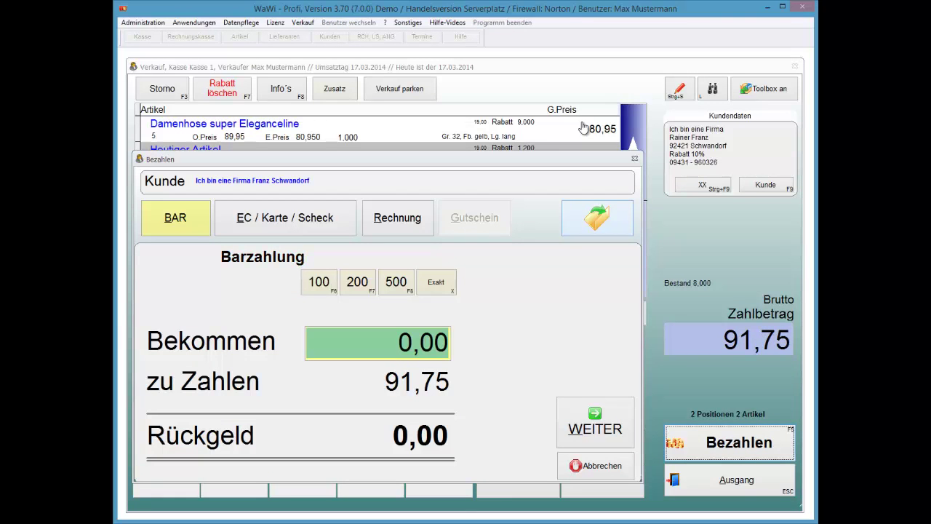
key(Return)
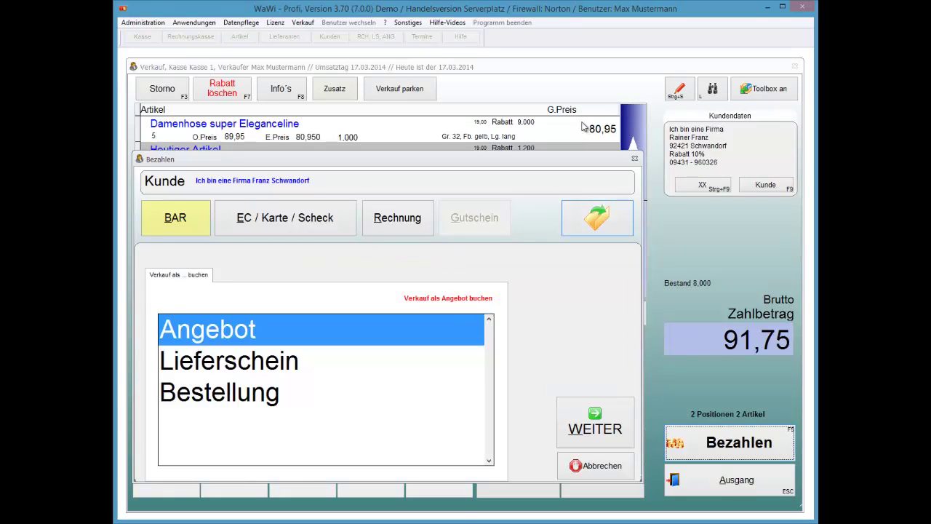
key(Down)
key(Tab)
key(Return)
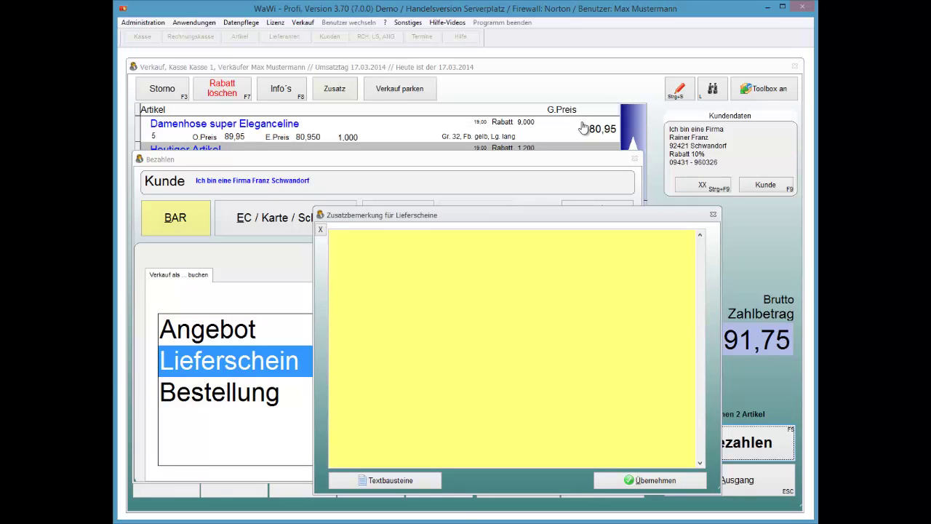
key(Escape)
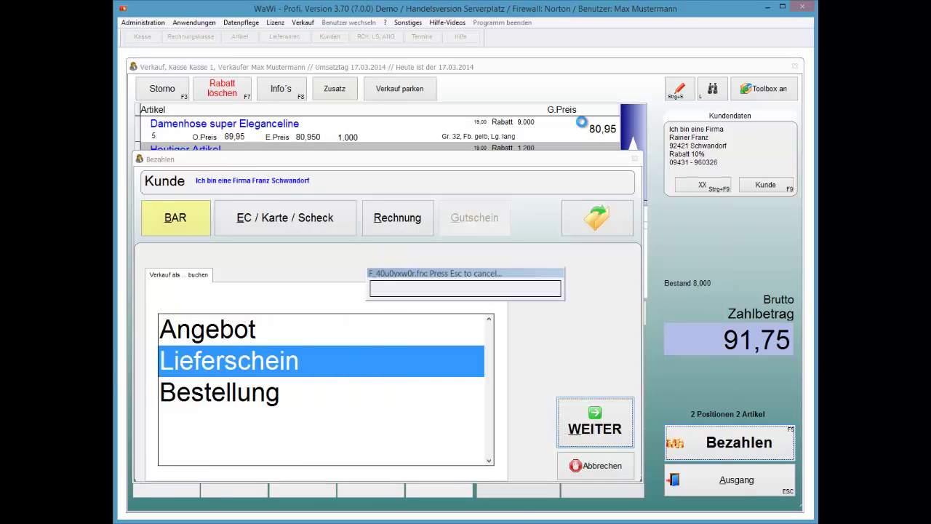
key(Escape)
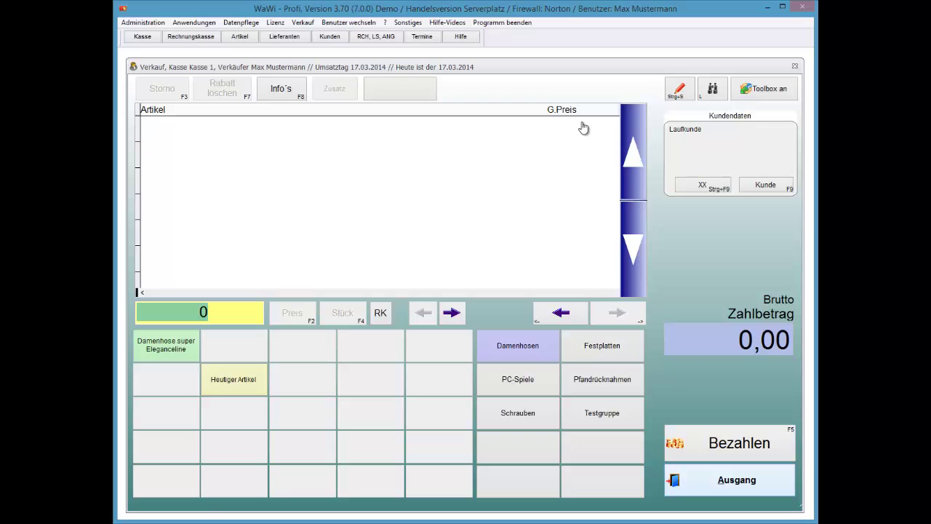
key(Escape)
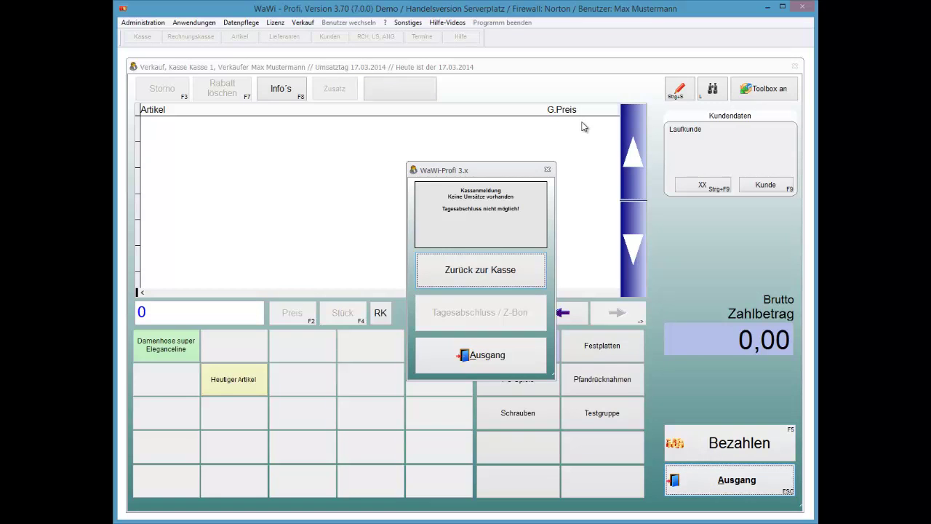
key(Return)
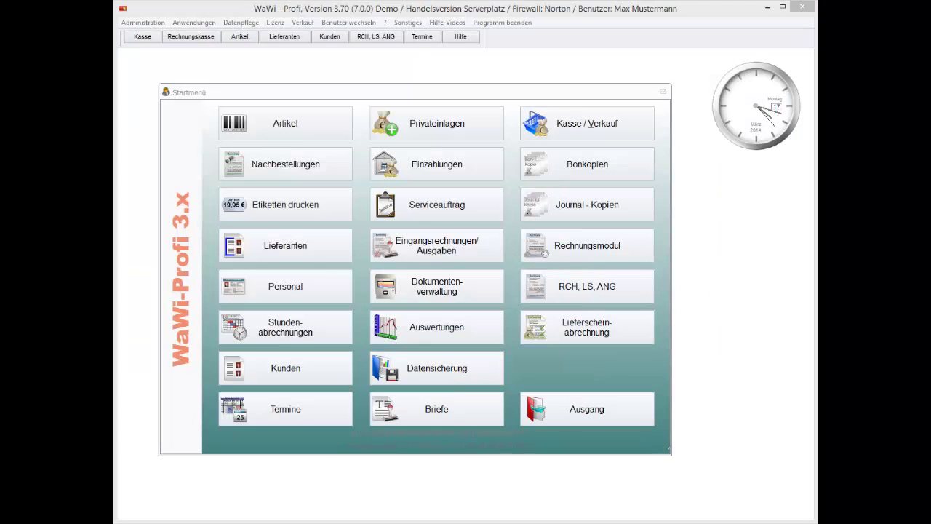
Review the delivery notes in the RCH, LS, ANG overview, cancel the Buchungsart change for delivery note 1, and close the overview.
click(580, 294)
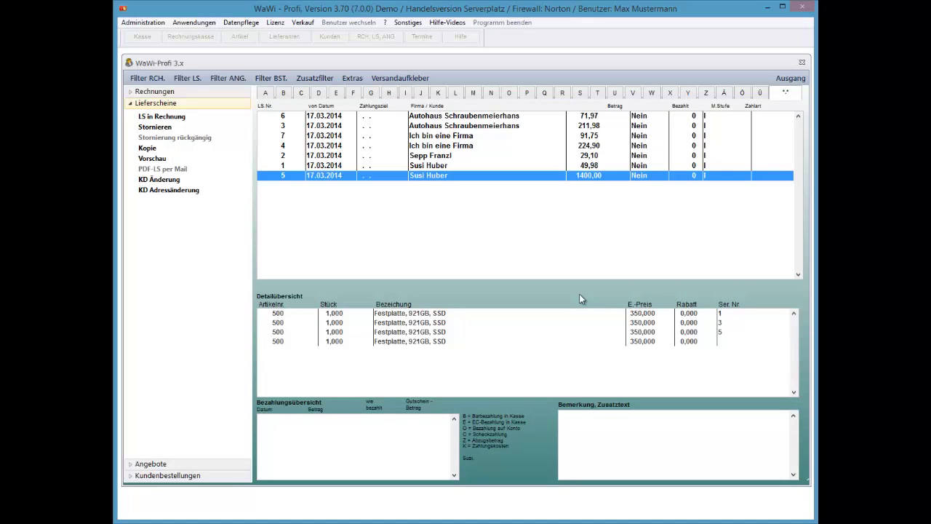
key(Up)
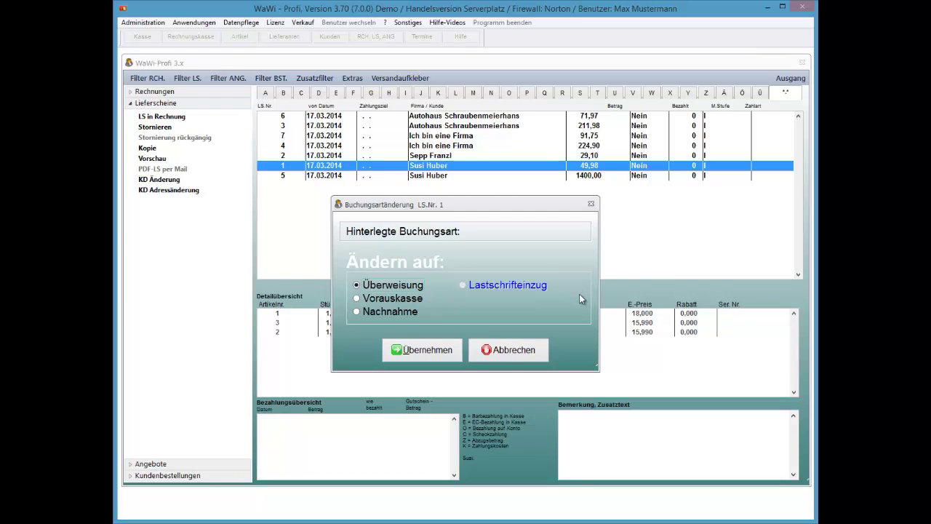
key(Escape)
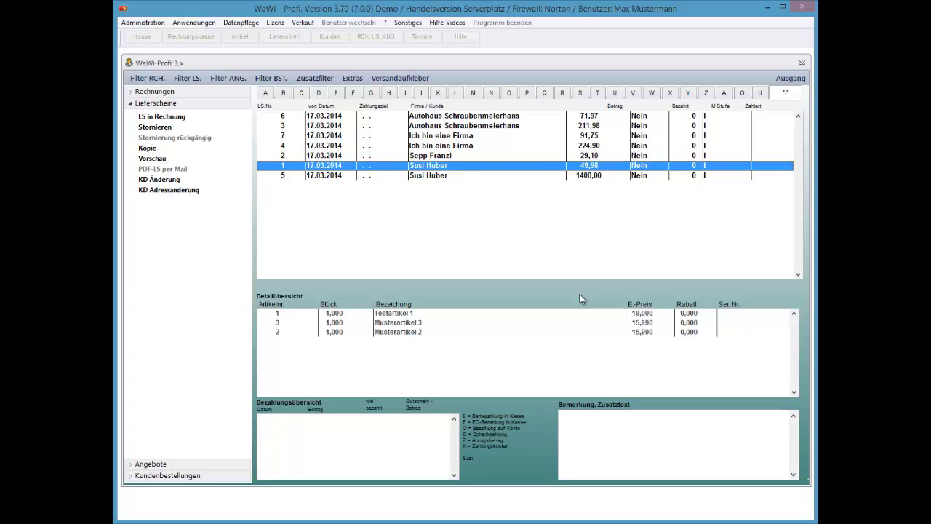
key(Escape)
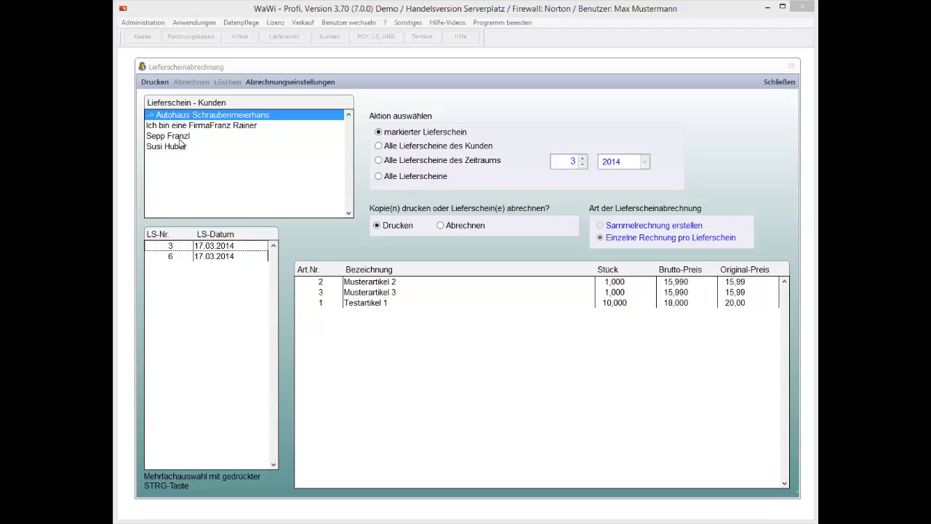
Look through the customers in the Lieferscheinabrechnung and examine each one's delivery notes and articles.
key(Down)
key(Down)
key(Down)
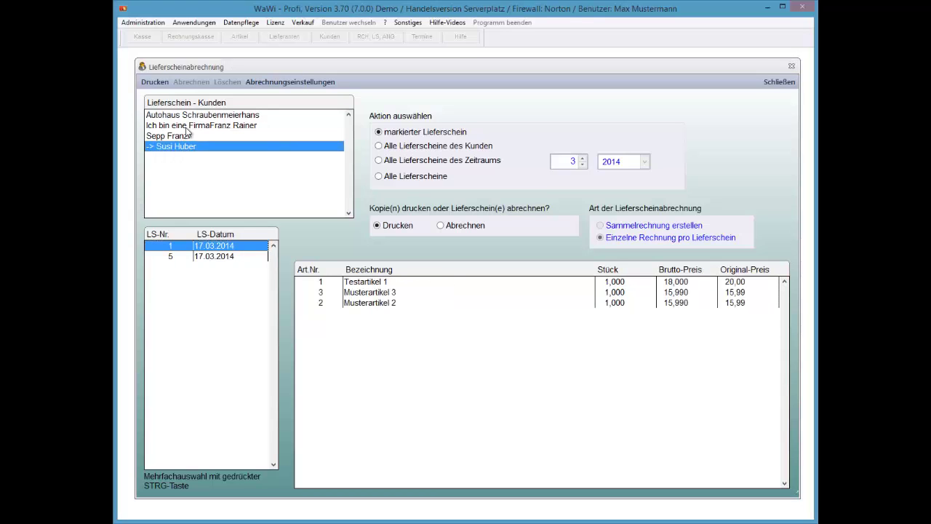
key(Up)
key(Up)
key(Up)
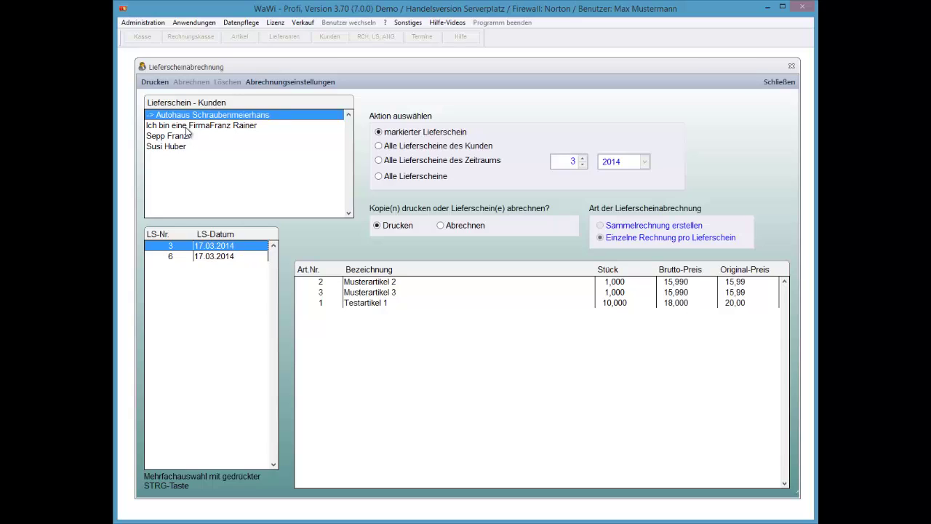
key(Down)
key(Down)
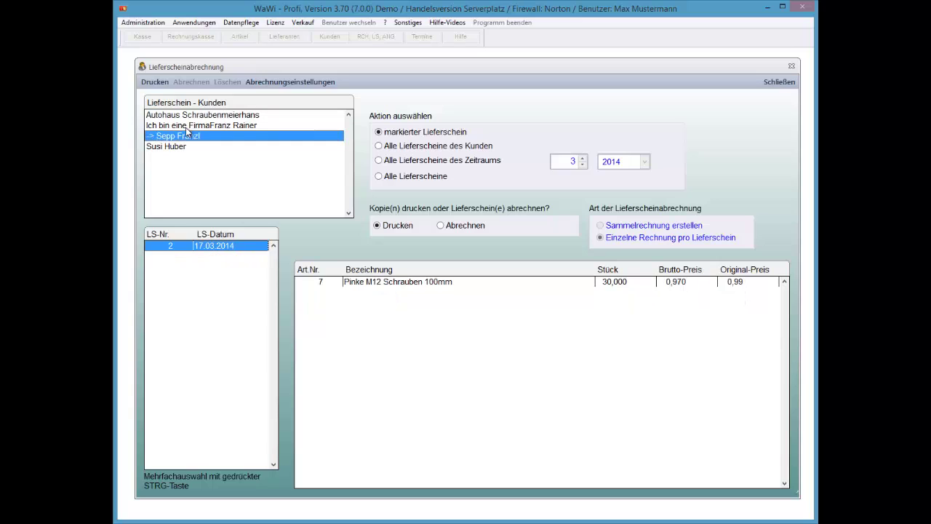
key(Down)
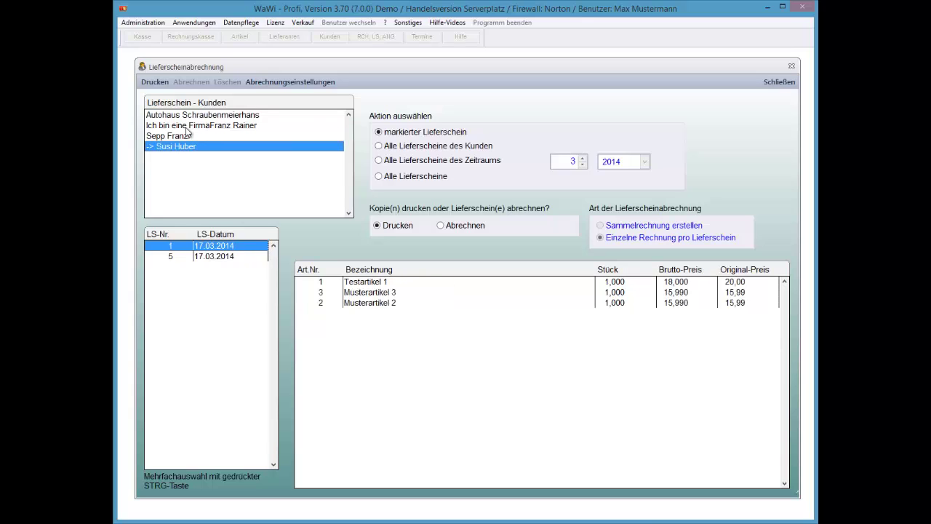
key(Home)
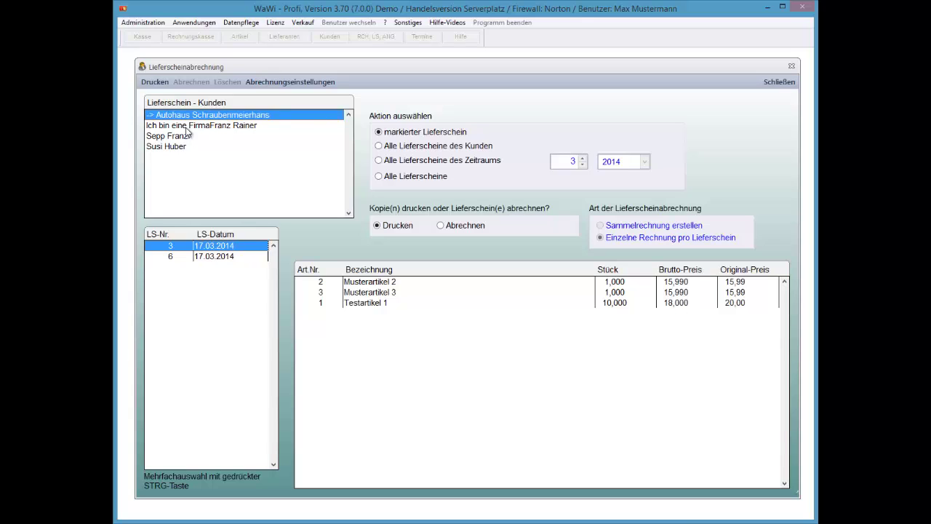
key(Down)
key(Up)
click(186, 129)
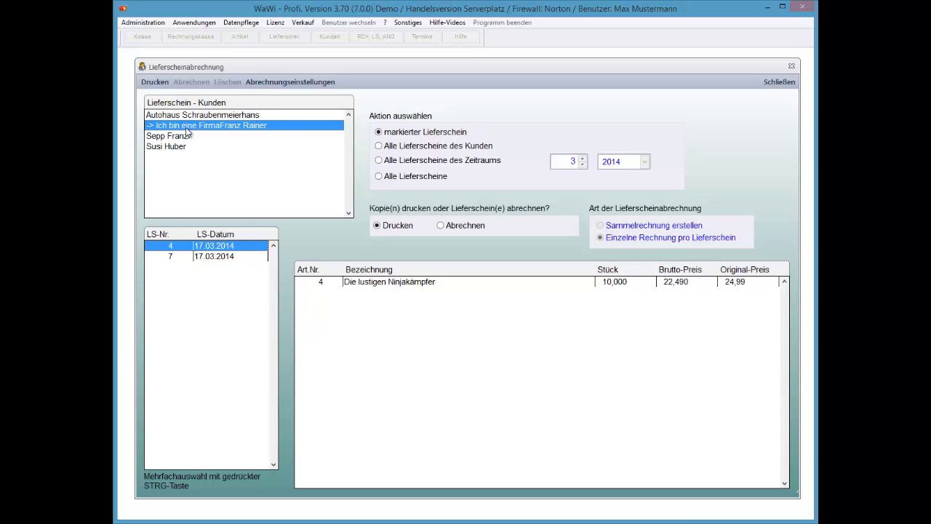
key(Down)
key(Up)
key(Down)
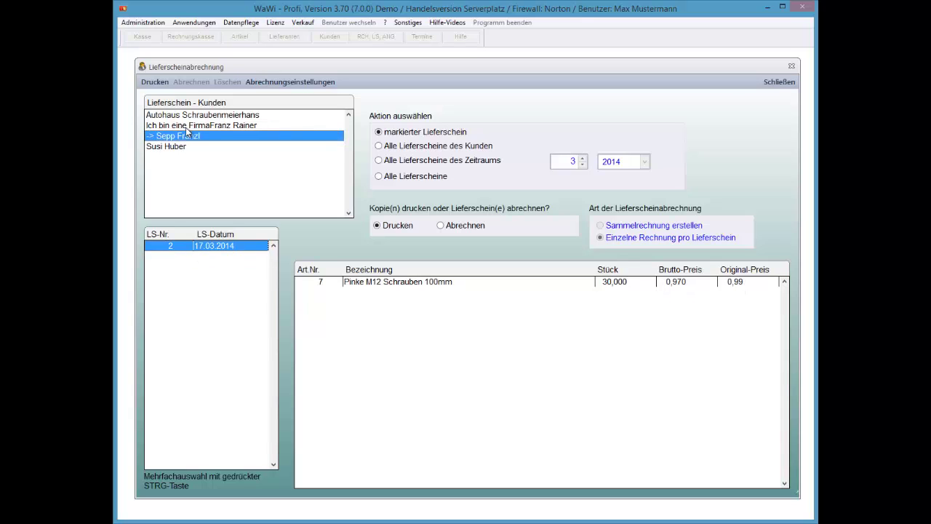
Examine the article positions of delivery notes 1 and 5 for the last customer in the list.
key(Down)
key(Down)
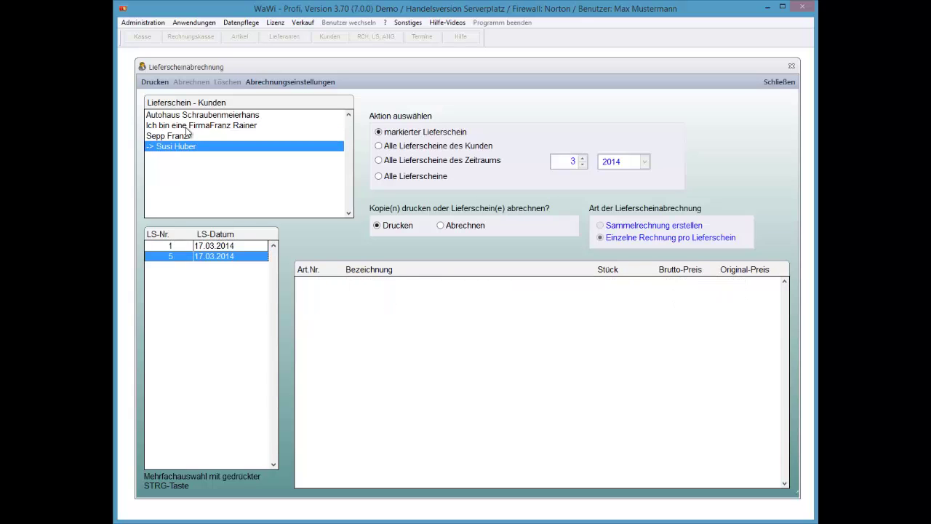
key(Up)
key(Down)
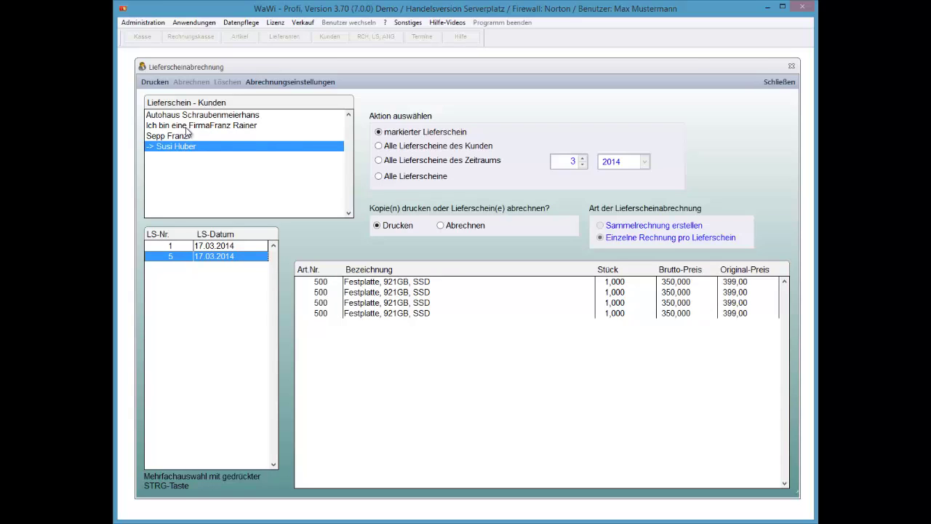
key(Up)
key(Up)
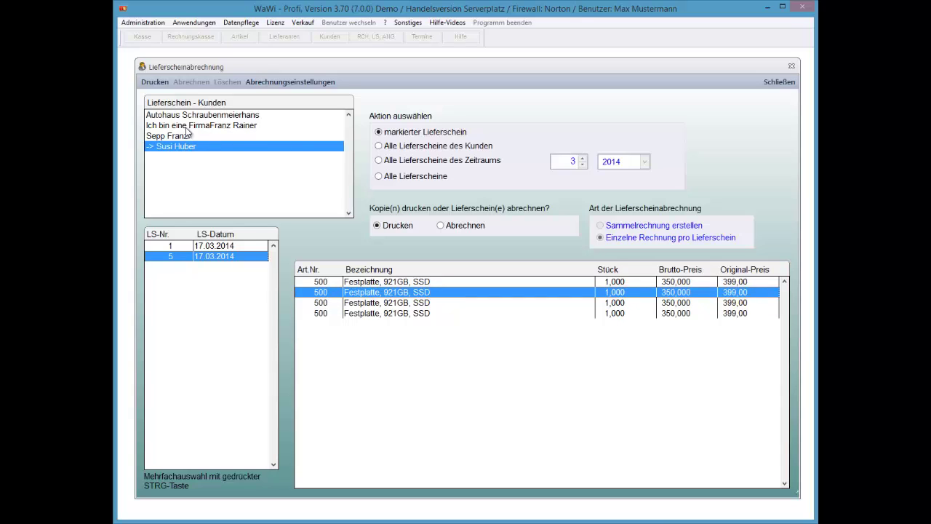
key(shift+Tab)
key(Up)
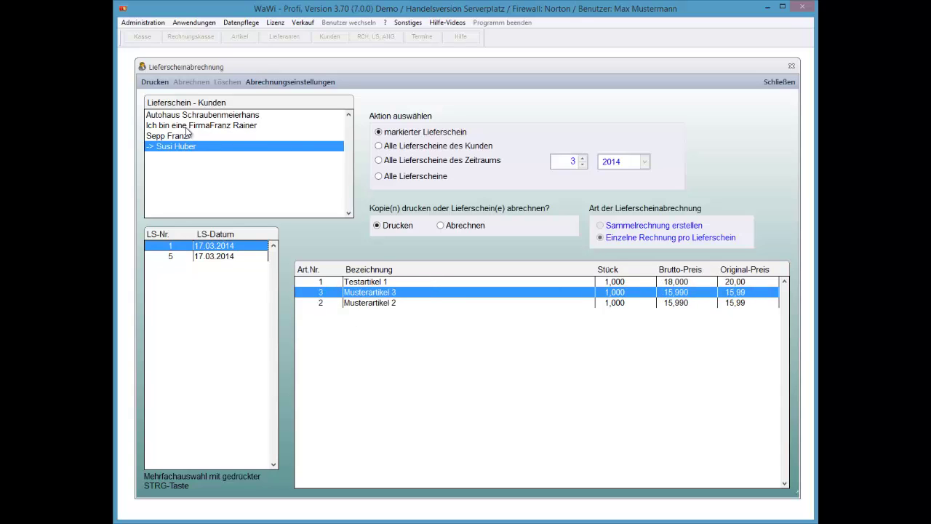
key(Escape)
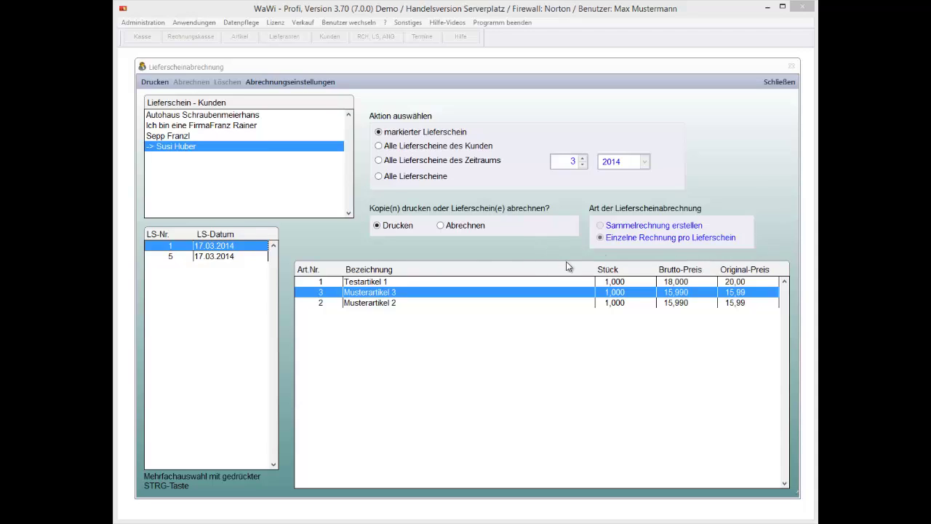
Go through the action options and set the scope to Alle Lieferscheine, keeping Drucken as the operation.
click(418, 137)
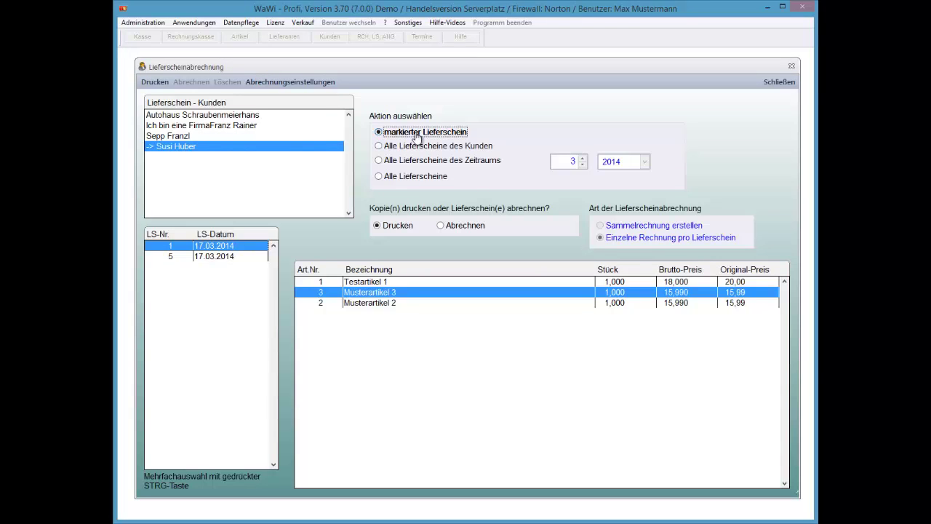
key(Tab)
key(Right)
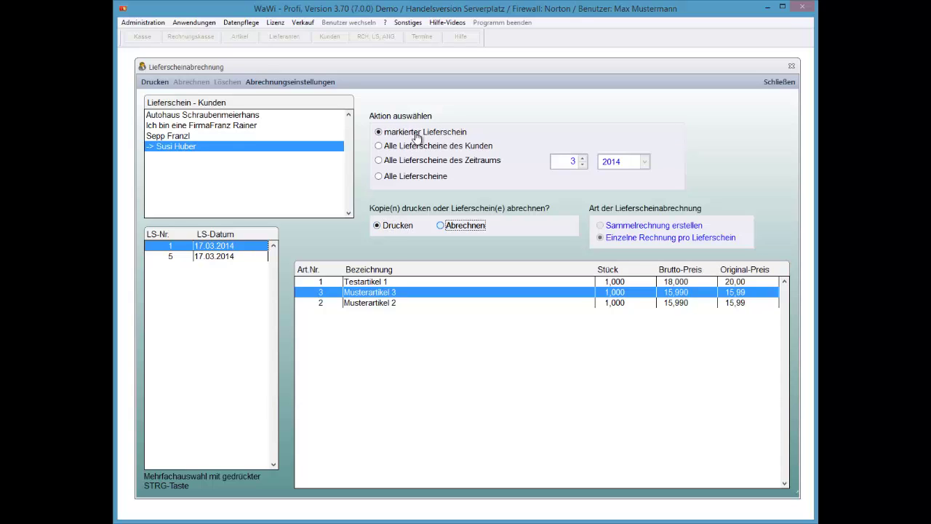
key(Left)
key(shift+Tab)
key(Down)
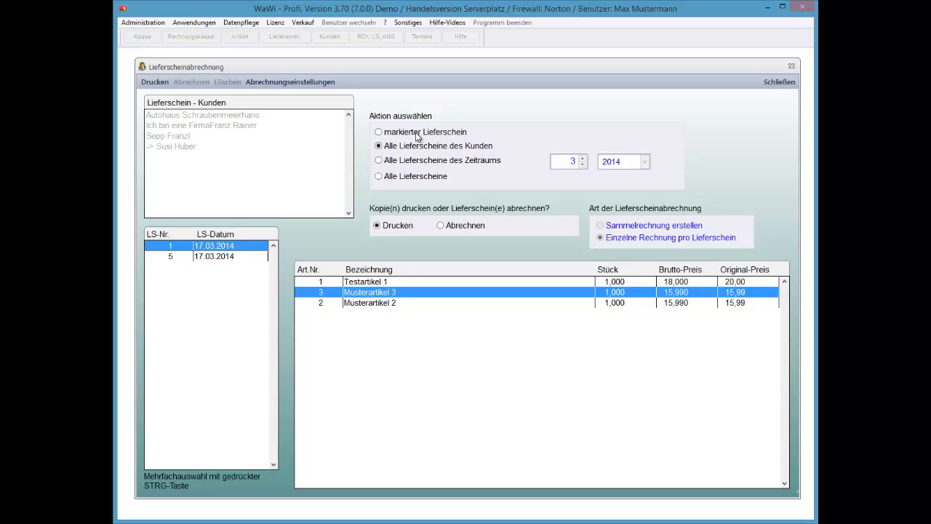
key(Down)
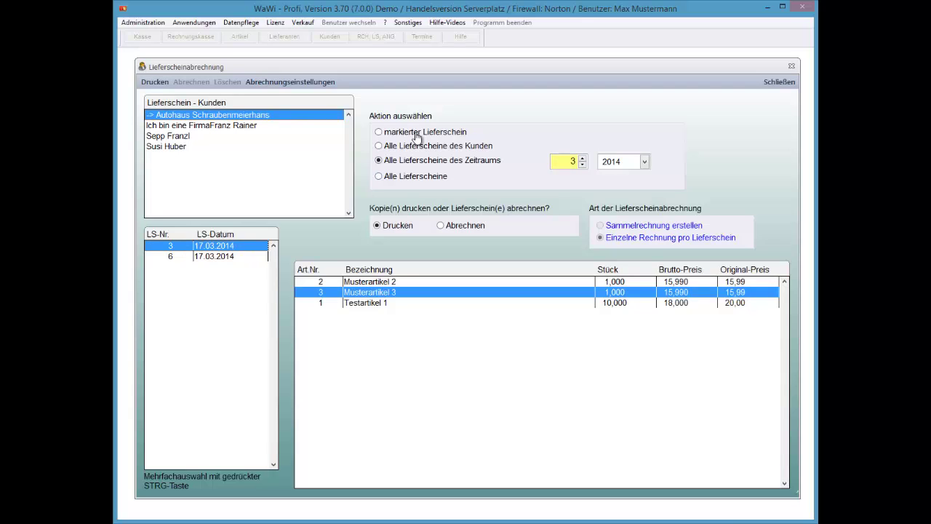
key(Down)
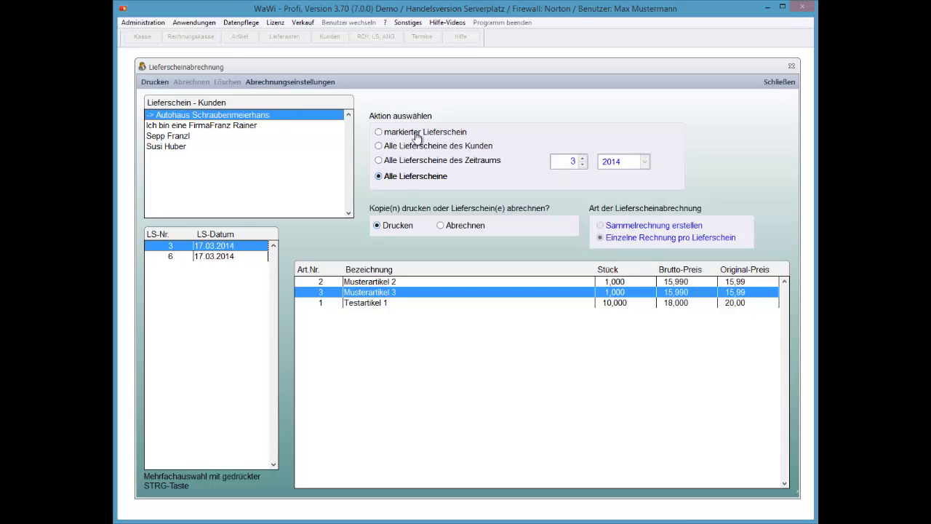
key(Tab)
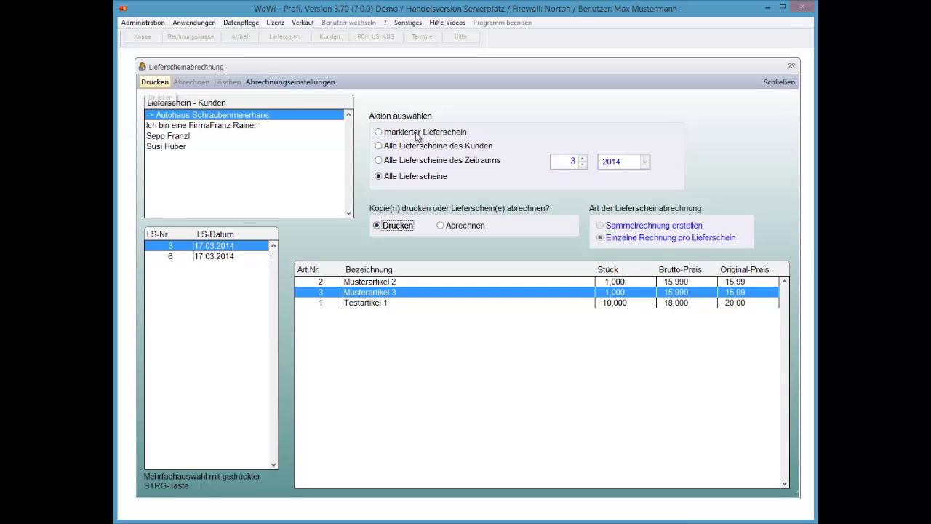
Examine the output destinations offered for printing all delivery notes, and cancel without printing.
key(alt+d)
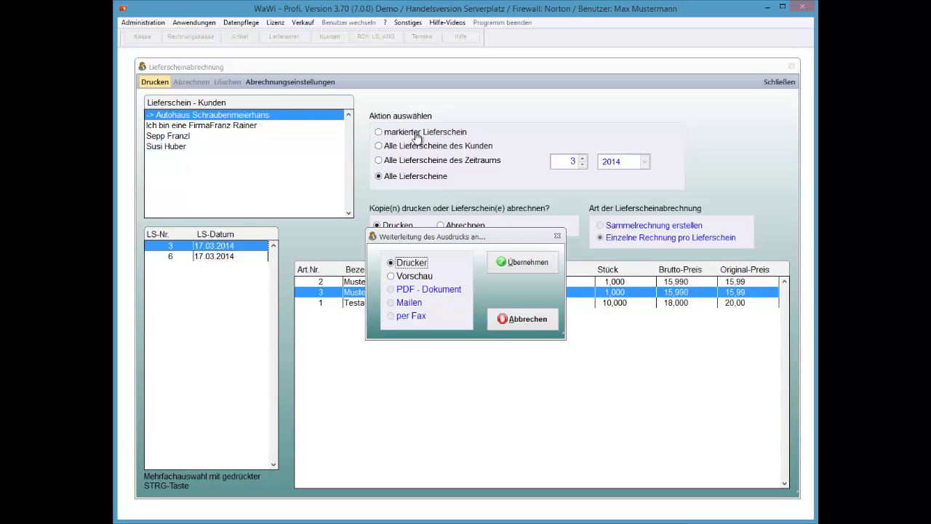
key(Escape)
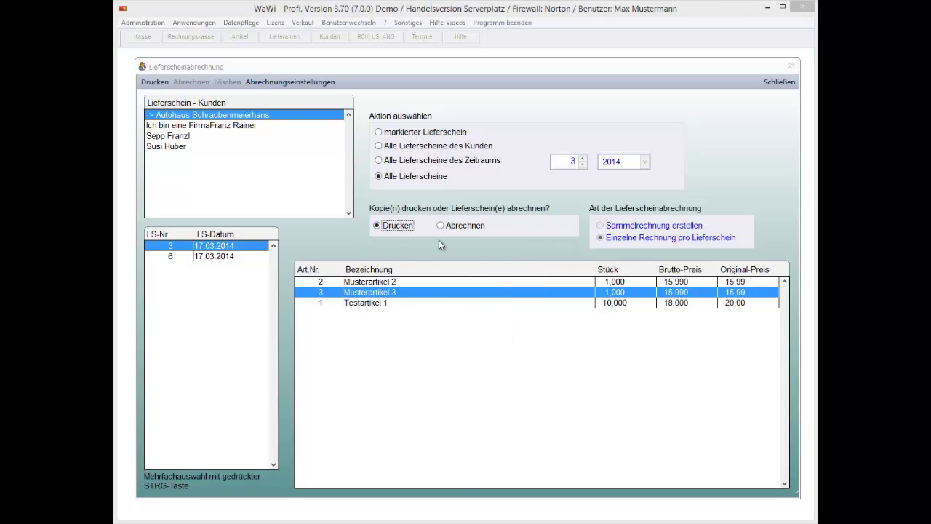
Switch the operation to Abrechnen and compare the two settlement types, keeping Einzelne Rechnung pro Lieferschein.
click(466, 226)
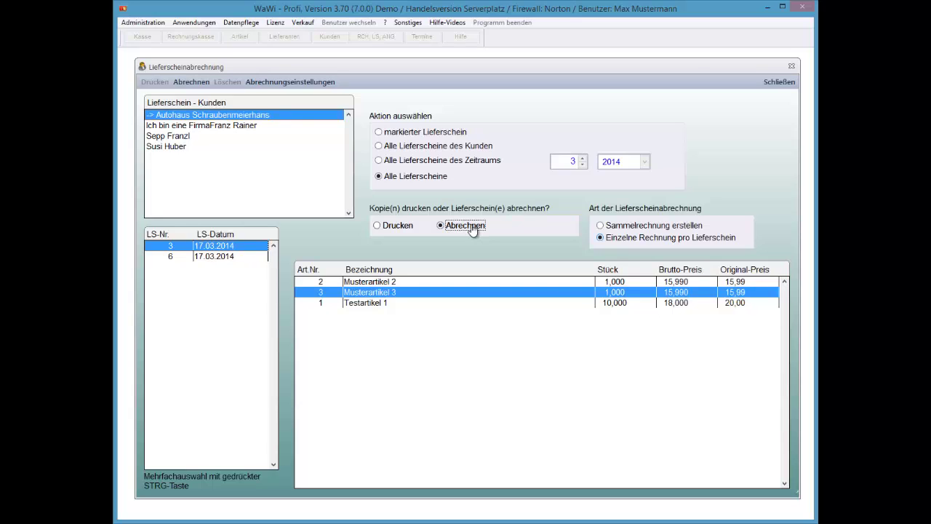
key(Tab)
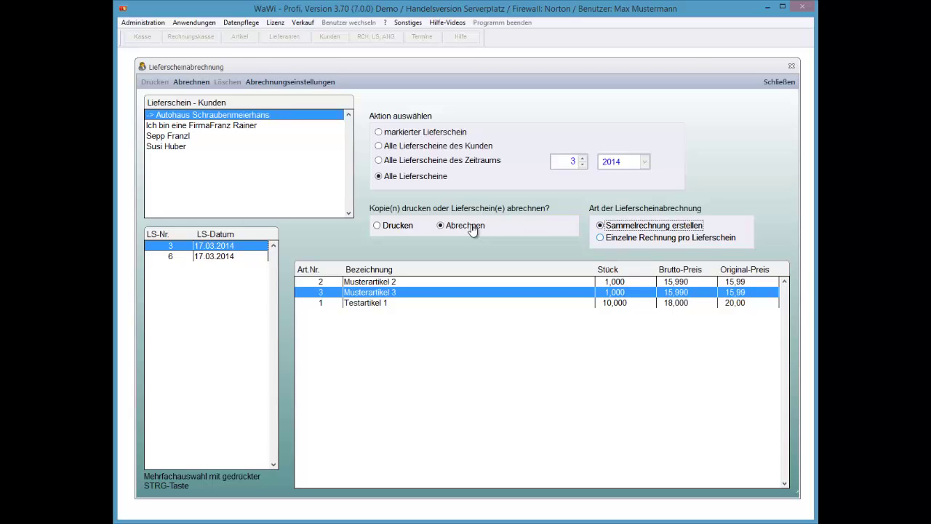
key(Down)
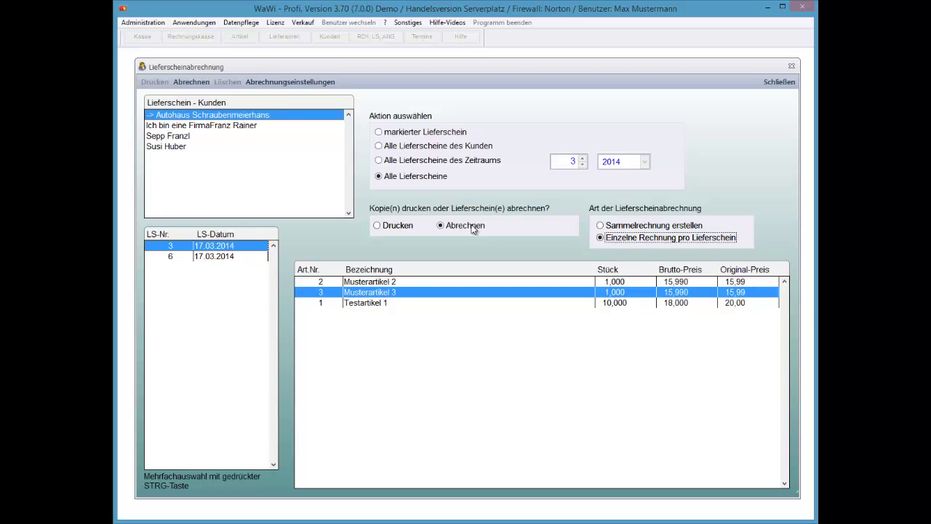
key(Tab)
key(Down)
key(Up)
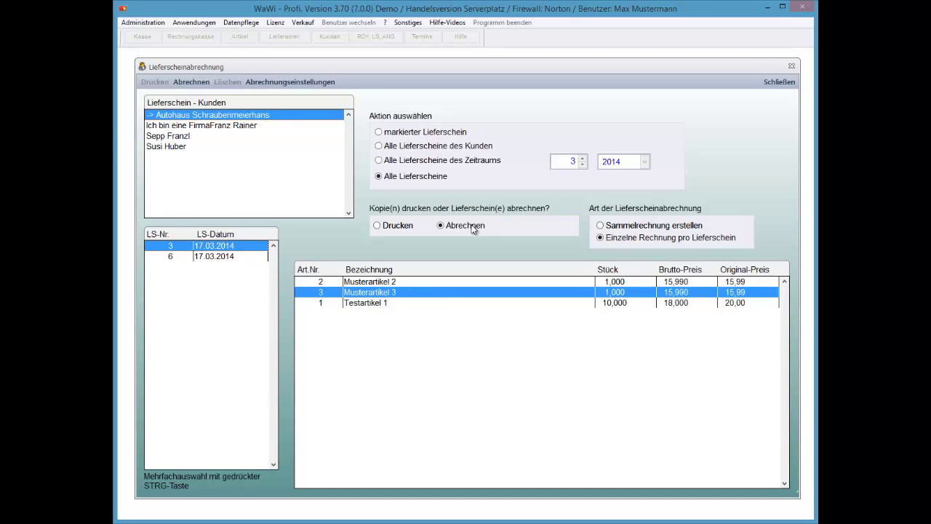
Look at the articles of delivery note 6, set the settlement type to Sammelrechnung erstellen, and return to delivery note 3.
key(Down)
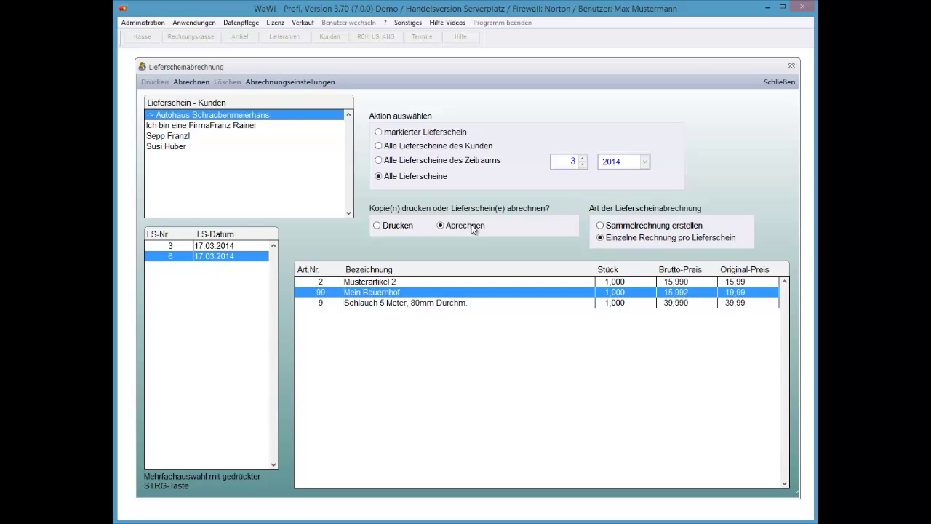
click(472, 226)
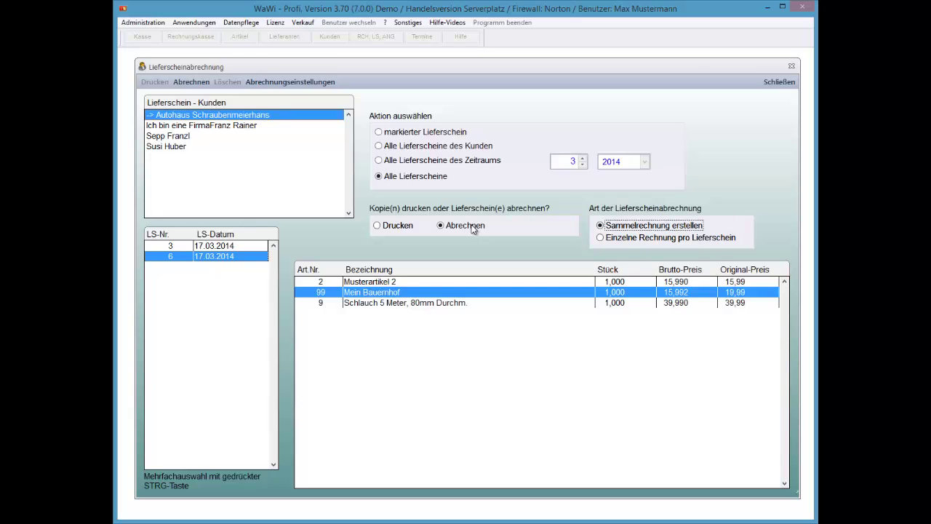
key(shift+Tab)
key(Up)
key(Down)
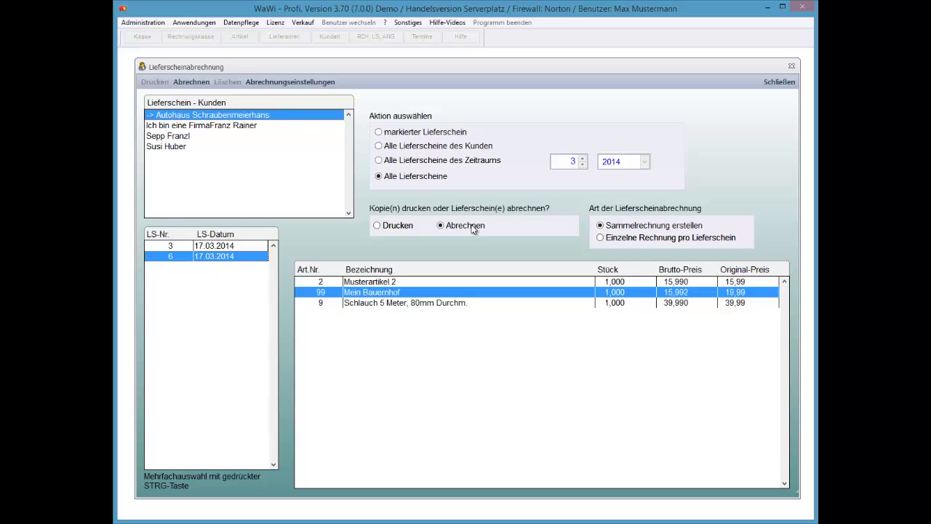
key(Up)
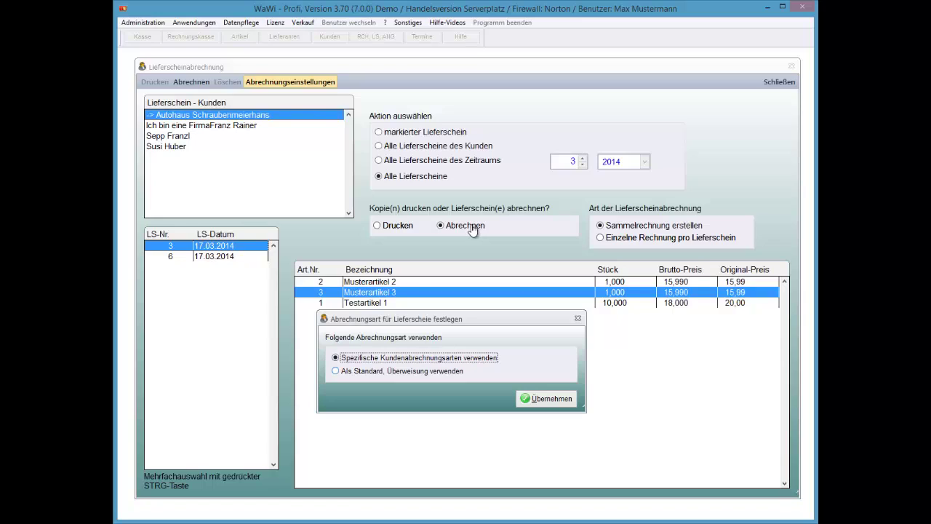
Compare the billing methods in the Abrechnungseinstellungen and apply Spezifische Kundenabrechnungsarten verwenden.
key(Down)
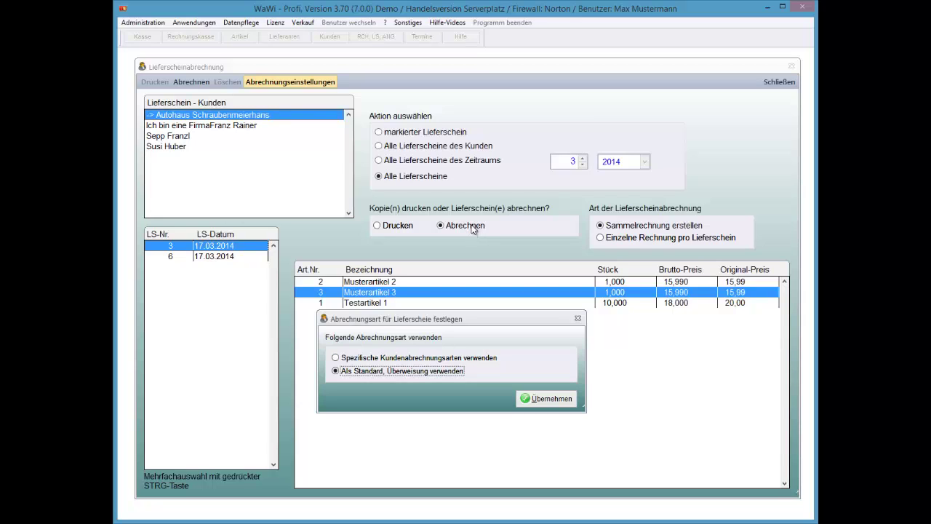
click(430, 360)
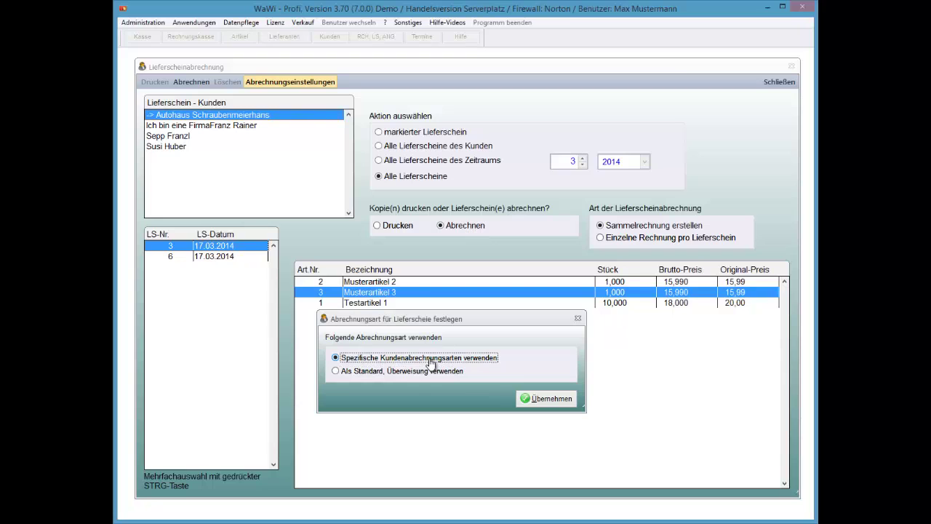
key(Tab)
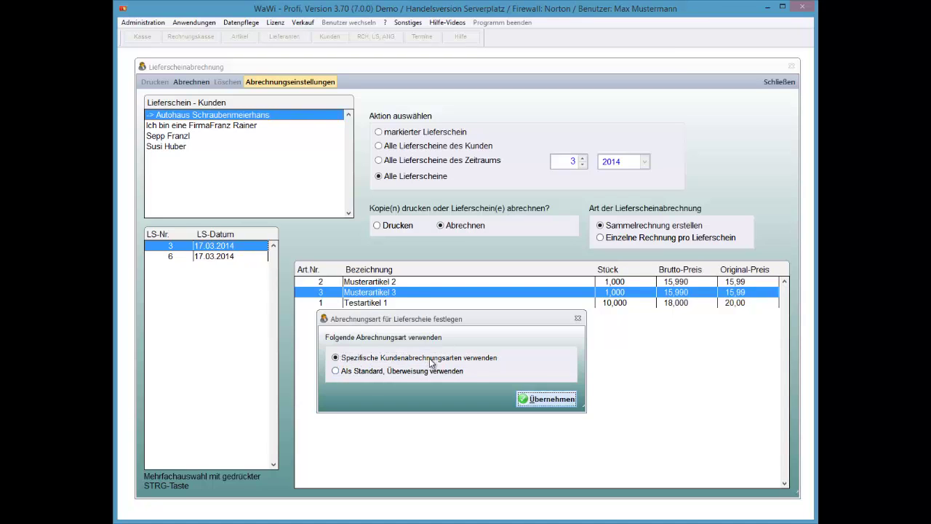
key(Return)
Close the Lieferscheinabrechnung and examine the Bankverbindung details of Autohaus Schraubenmeierhans in the customer records.
key(Escape)
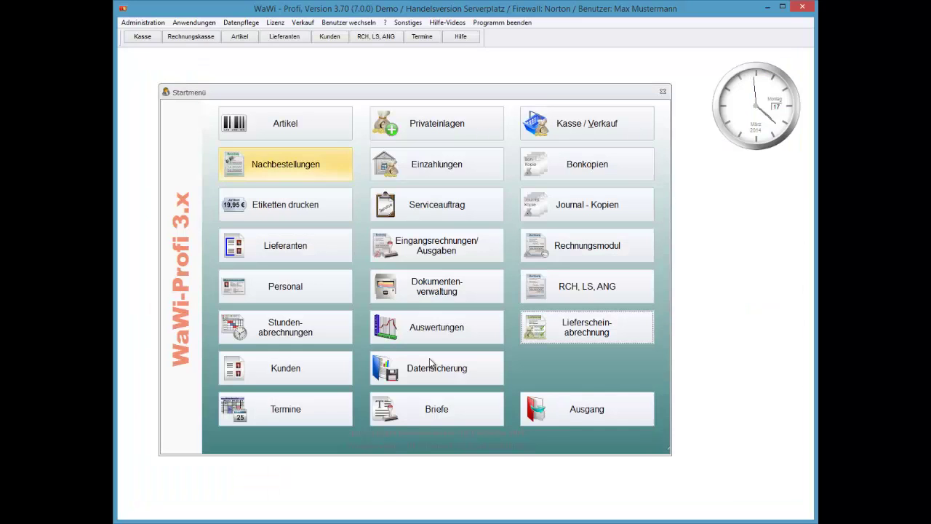
key(Return)
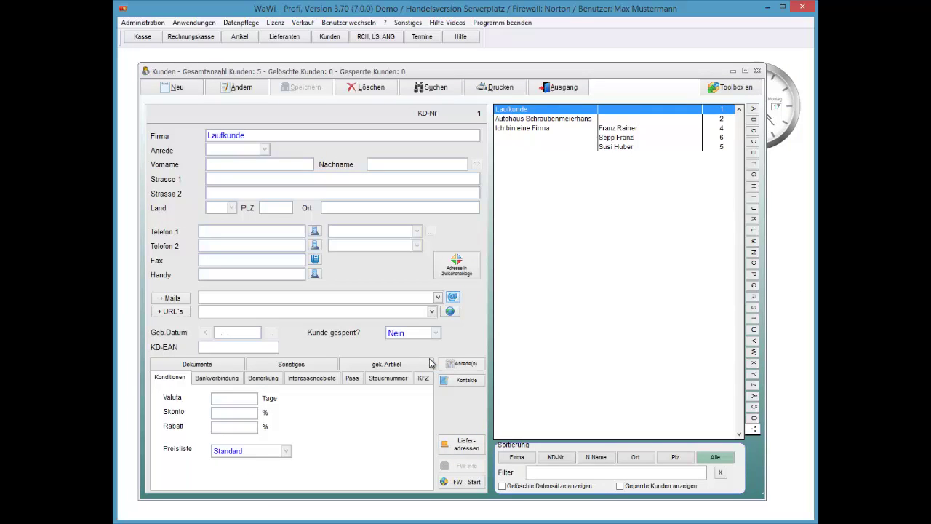
key(Down)
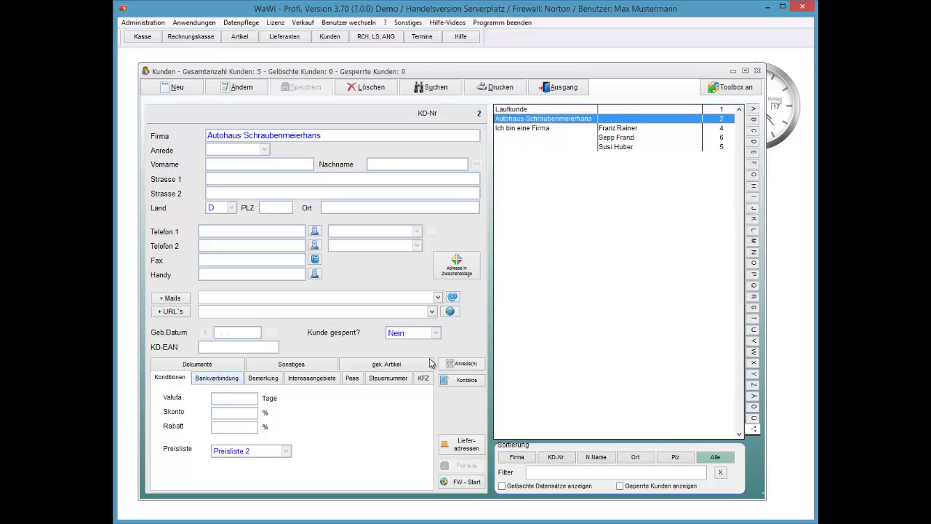
click(216, 377)
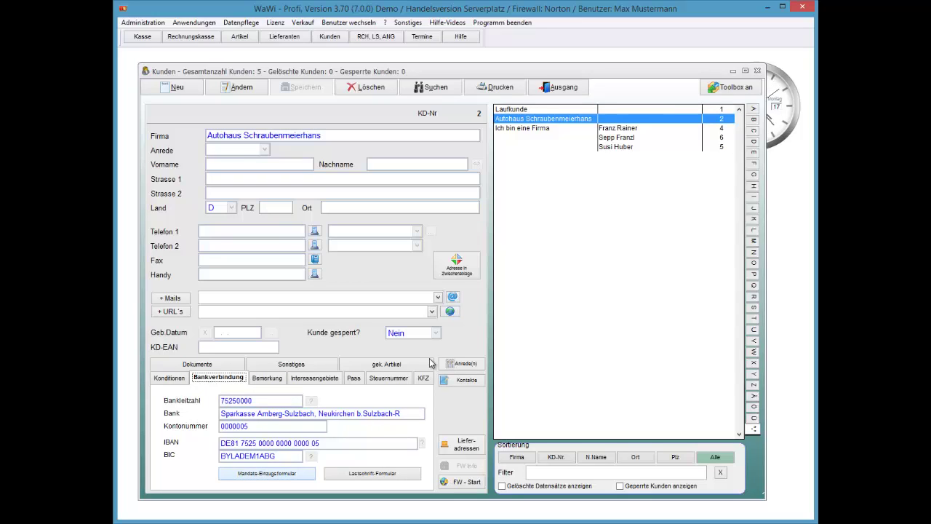
key(Left)
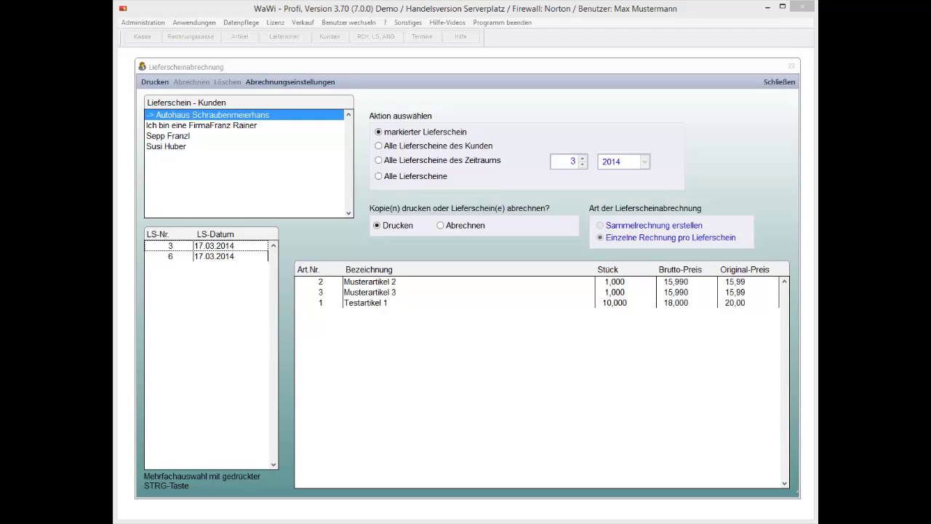
Switch the operation to Abrechnen and try the scopes markierter Lieferschein and Alle Lieferscheine des Kunden with the available settlement types.
click(404, 135)
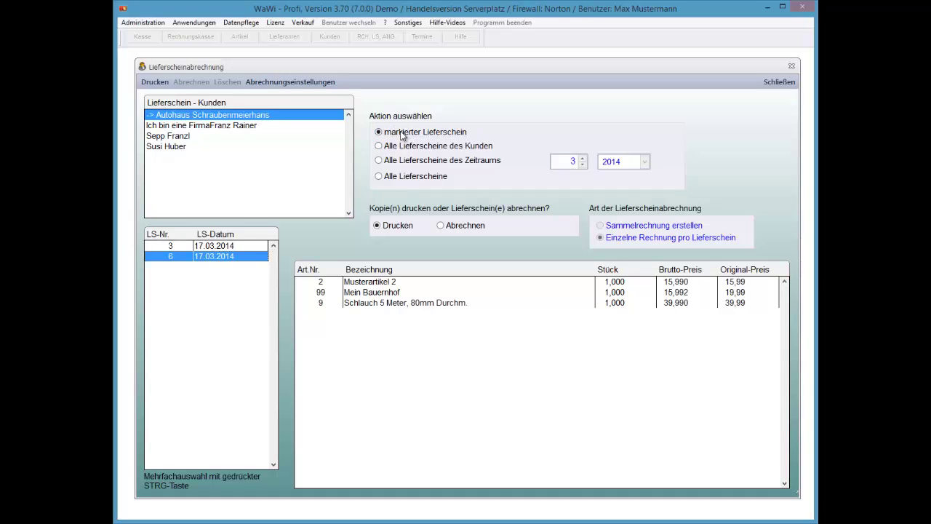
key(Right)
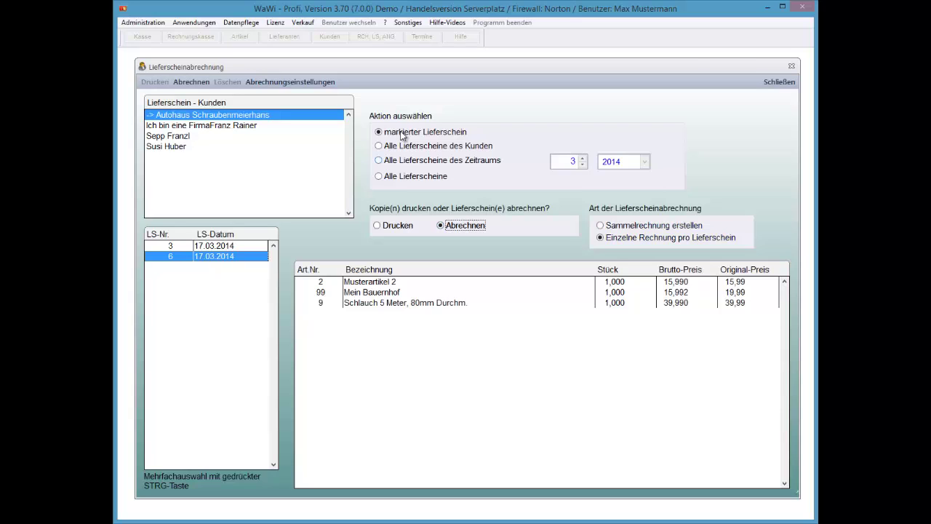
key(Tab)
key(Up)
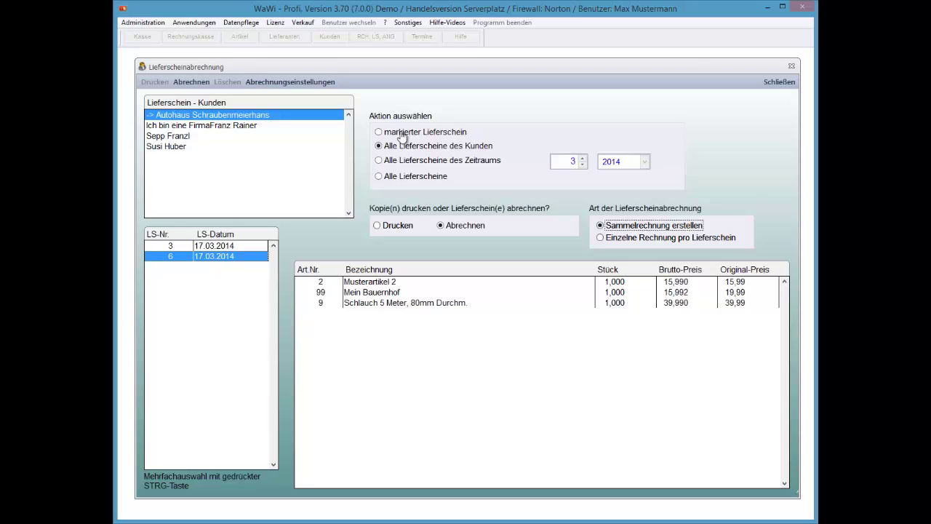
click(401, 136)
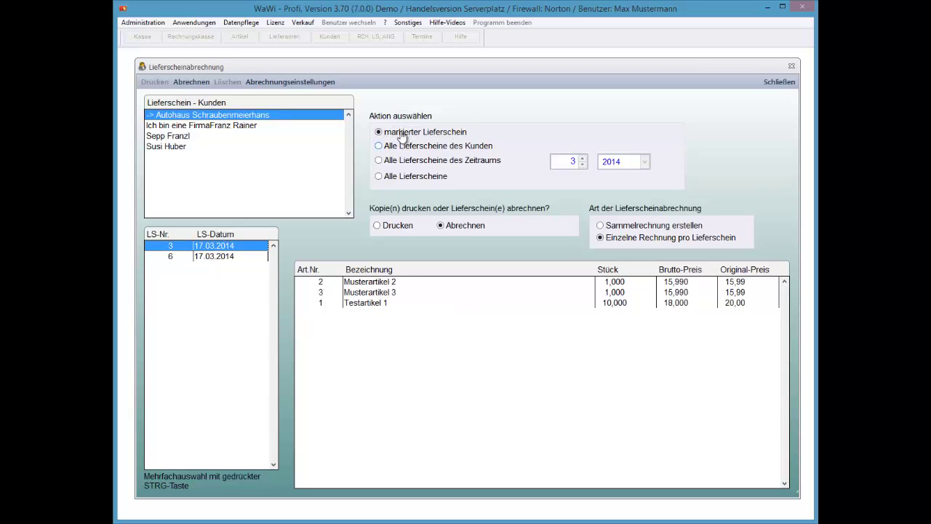
click(401, 143)
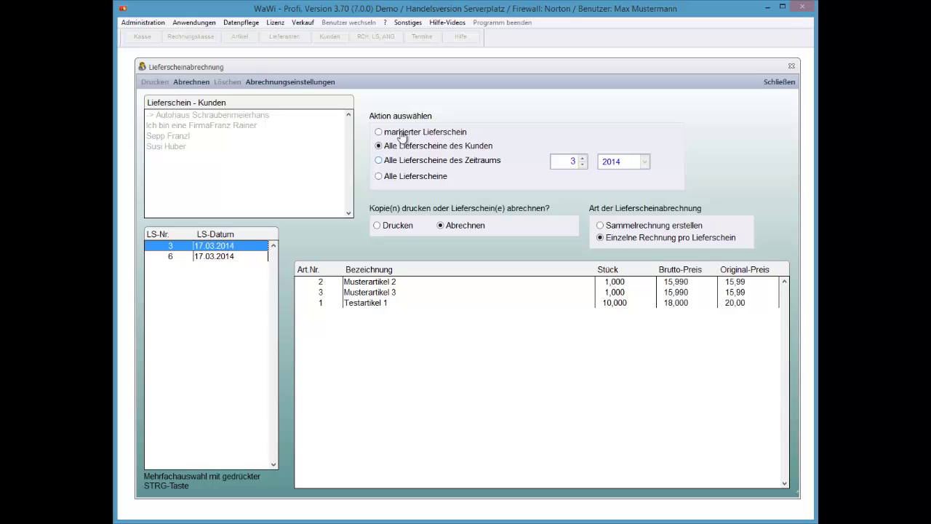
Set the scope to Alle Lieferscheine with Sammelrechnung erstellen and try to run the settlement.
key(Down)
key(Down)
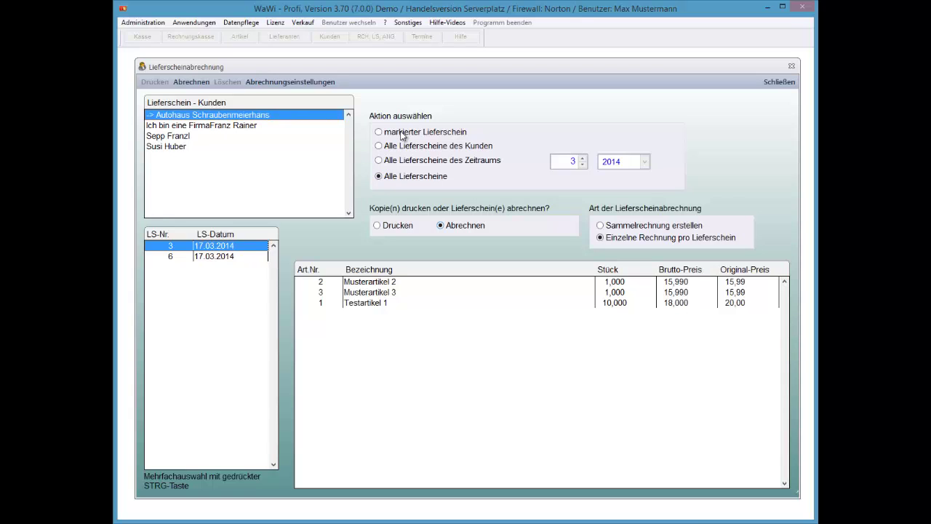
key(Up)
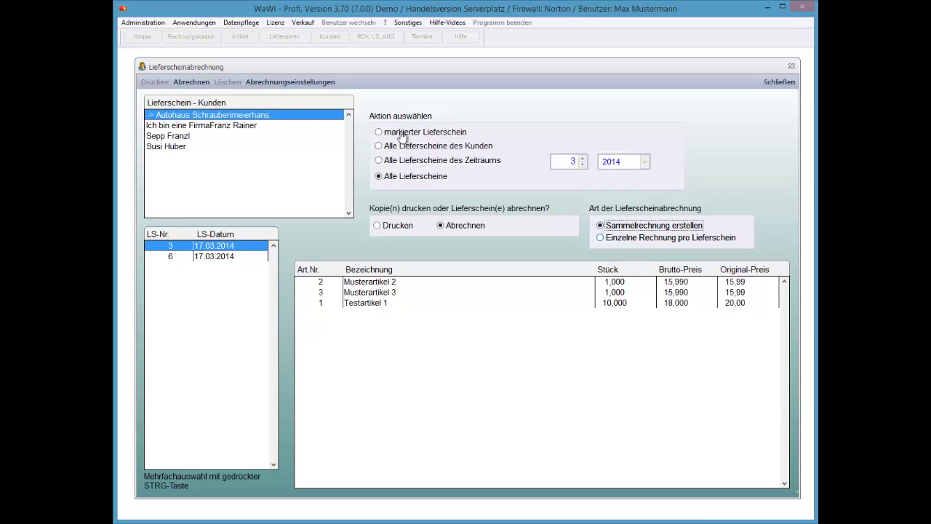
key(alt+a)
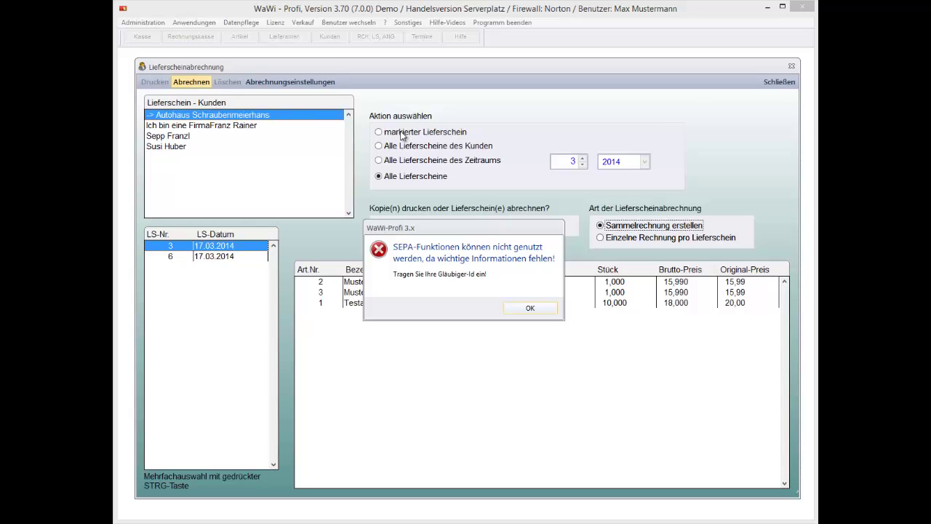
key(Return)
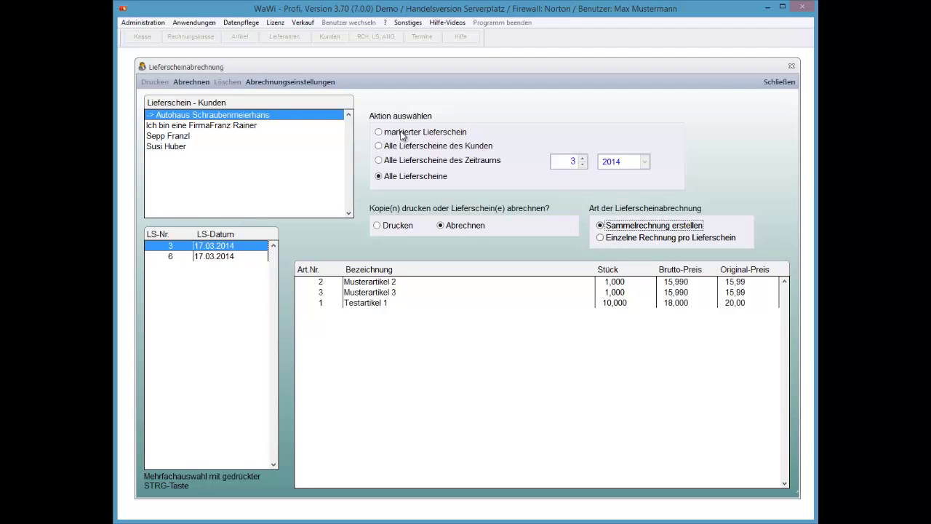
Leave the Lieferscheinabrechnung and open the Verwaltung with the system settings.
key(Escape)
key(alt)
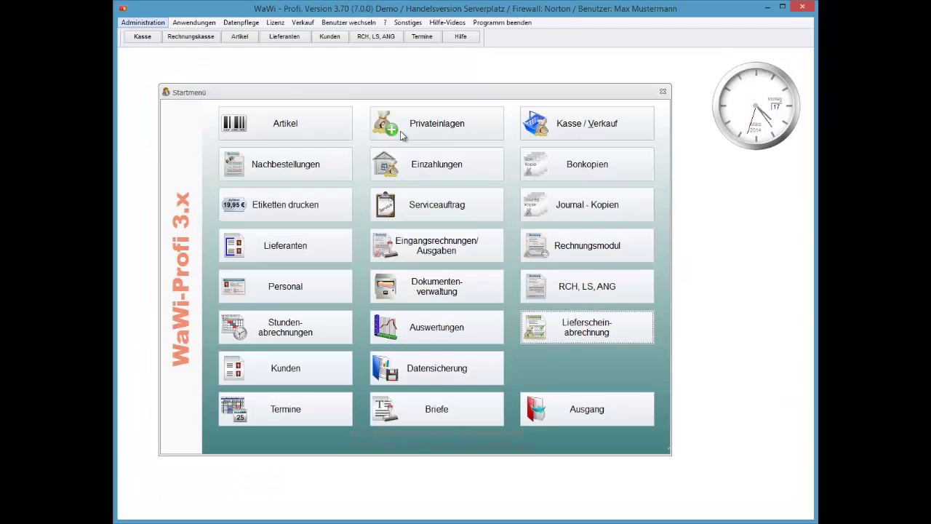
key(Down)
key(Right)
key(Return)
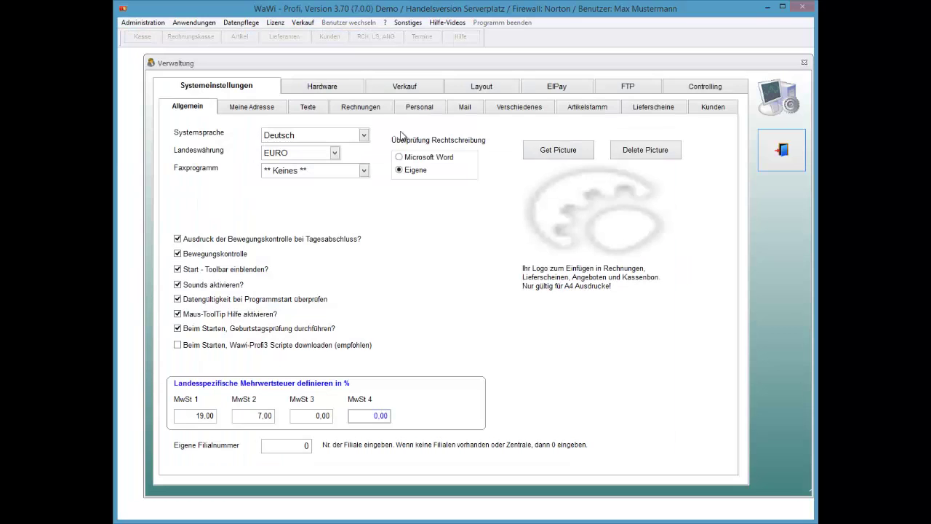
Enter the company's GläubigerID under Meine Adresse and close the system settings.
key(ctrl+Tab)
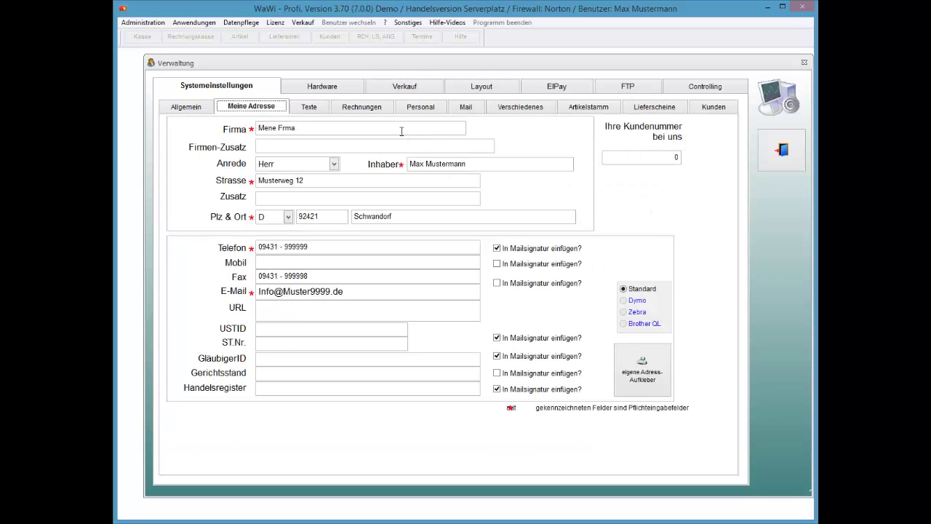
click(276, 359)
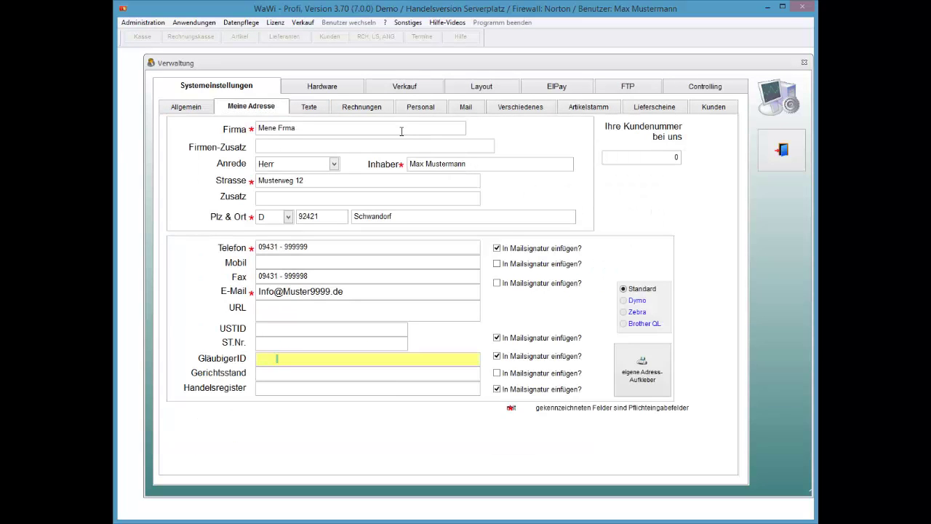
text(ddkfcds<s+ü)
key(BackSpace)
key(BackSpace)
key(Escape)
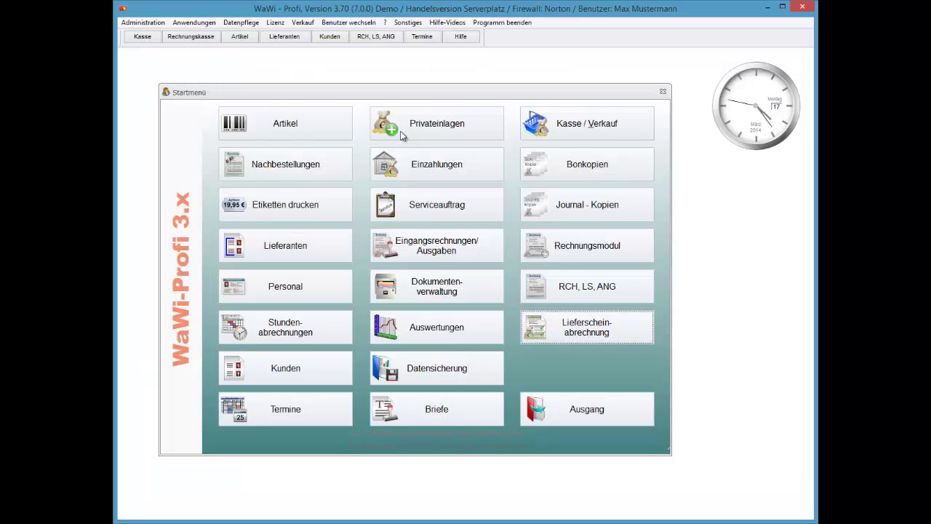
Reopen the Lieferscheinabrechnung and set it to Abrechnen for Alle Lieferscheine with Sammelrechnung erstellen.
key(Down)
key(Down)
key(Down)
key(Return)
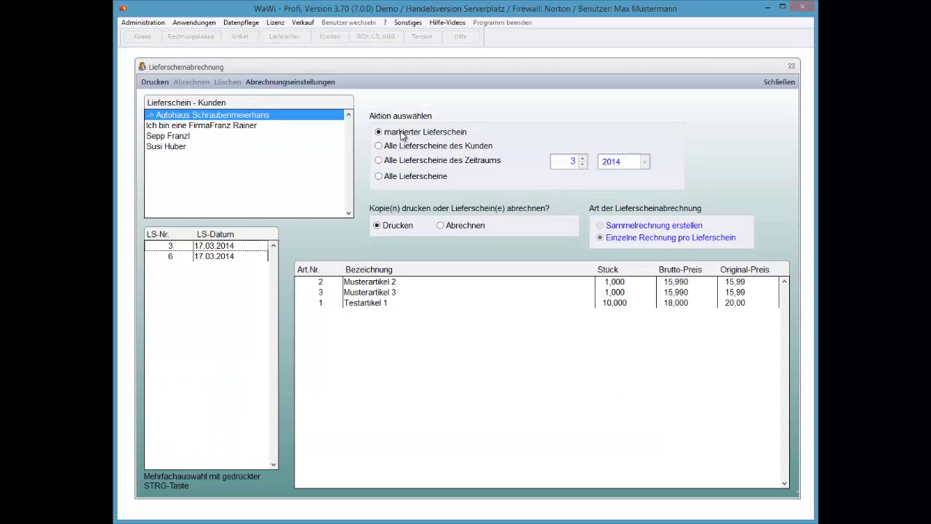
key(Up)
key(Right)
key(Tab)
key(space)
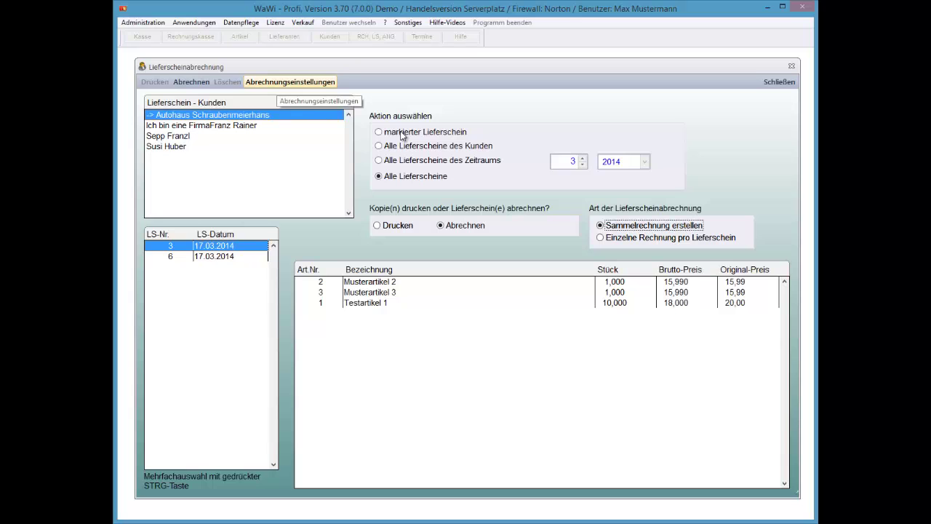
Start the settlement and accept the preselected seller for the invoices.
click(191, 82)
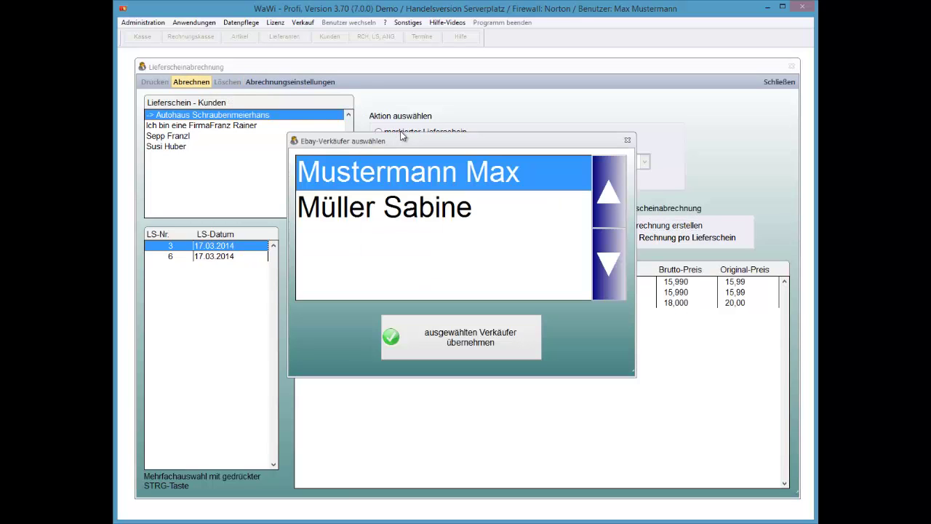
click(462, 337)
key(Return)
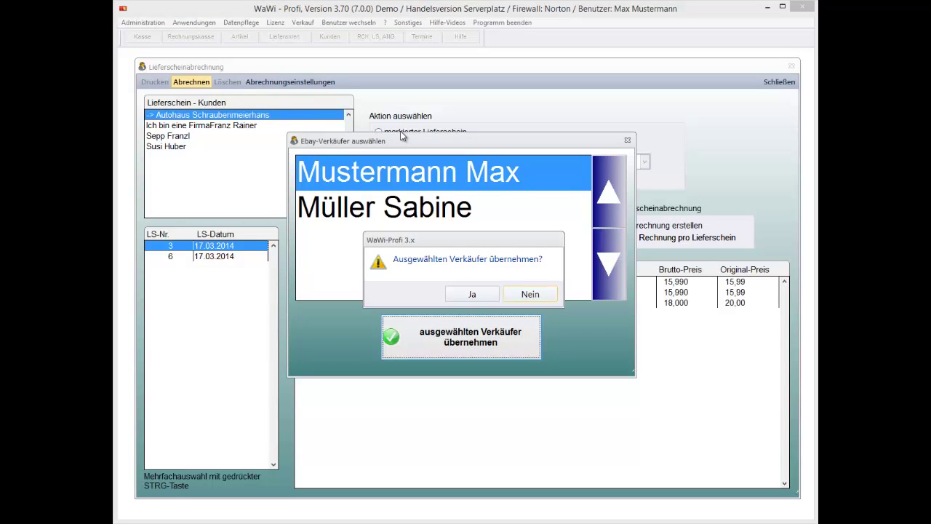
key(Left)
key(Return)
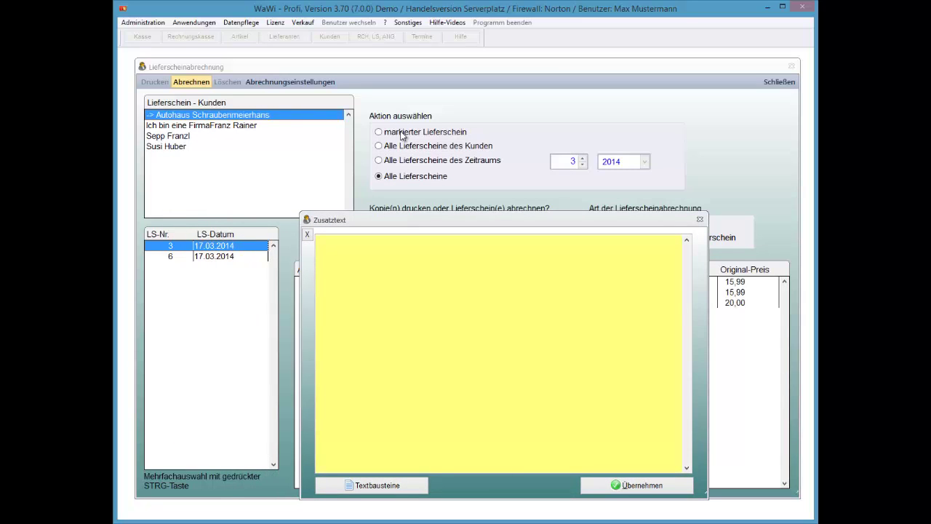
Enter the Zusatztext "dsadüsapkdsDPSAkldA" and add the text module "2 - Versand nach Zahlungseingang" to it.
text(dsadüsapkdsDPSAkldA)
key(alt+t)
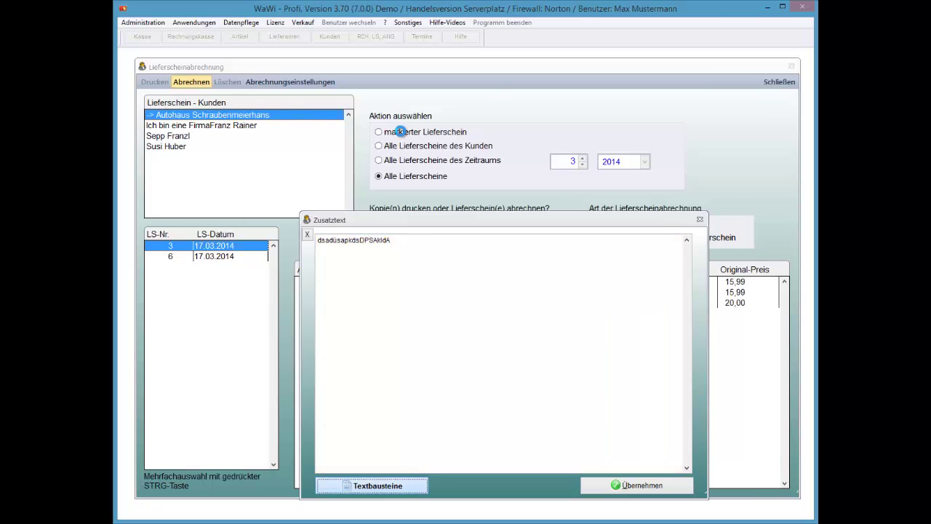
key(Down)
key(Down)
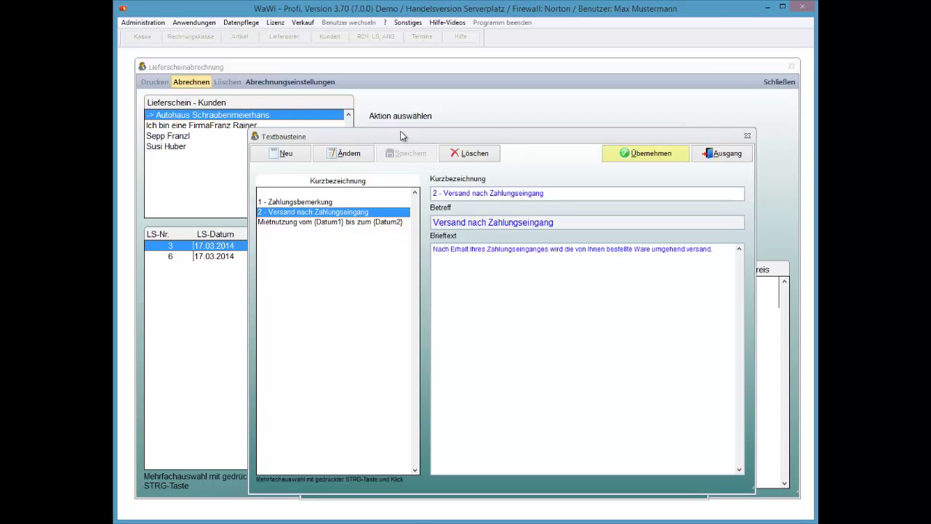
key(Return)
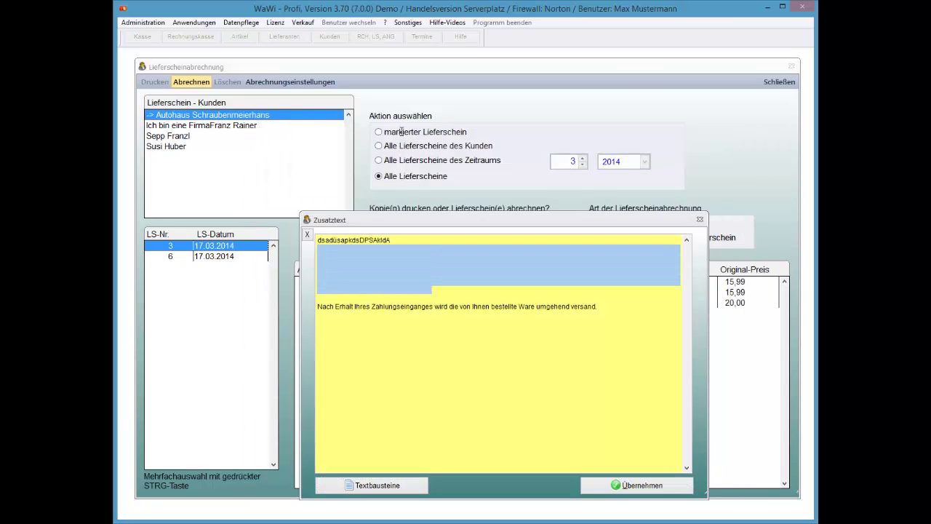
Remove the blank lines between the two Zusatztext passages and apply the text to the collective invoices.
key(Delete)
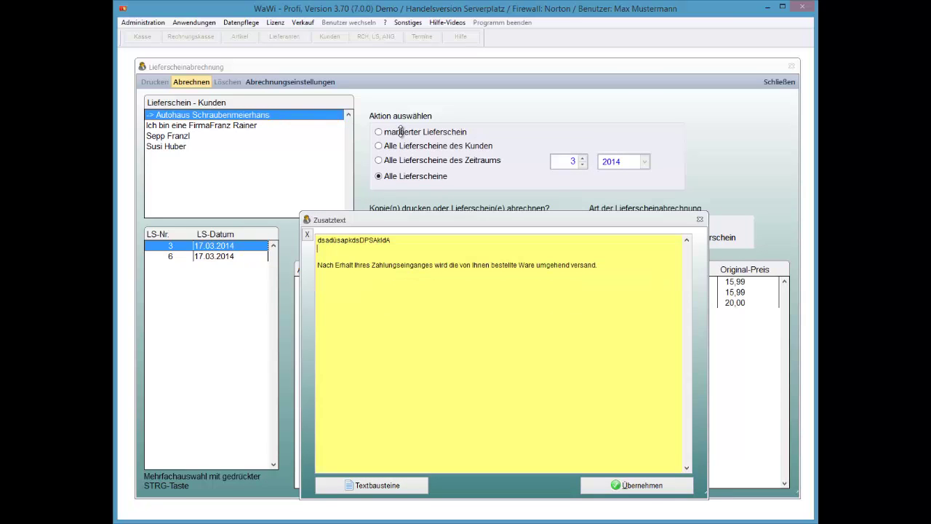
key(shift+Down)
key(shift+Down)
key(Delete)
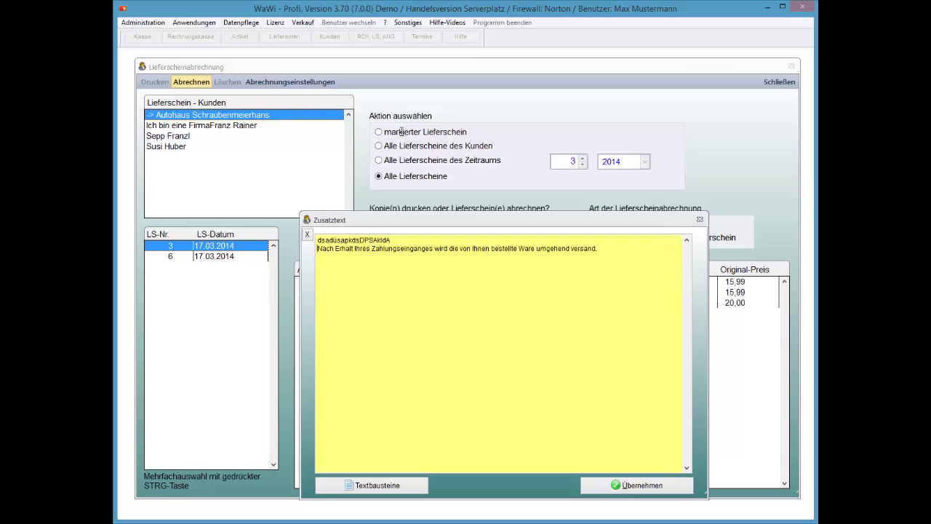
key(alt+ü)
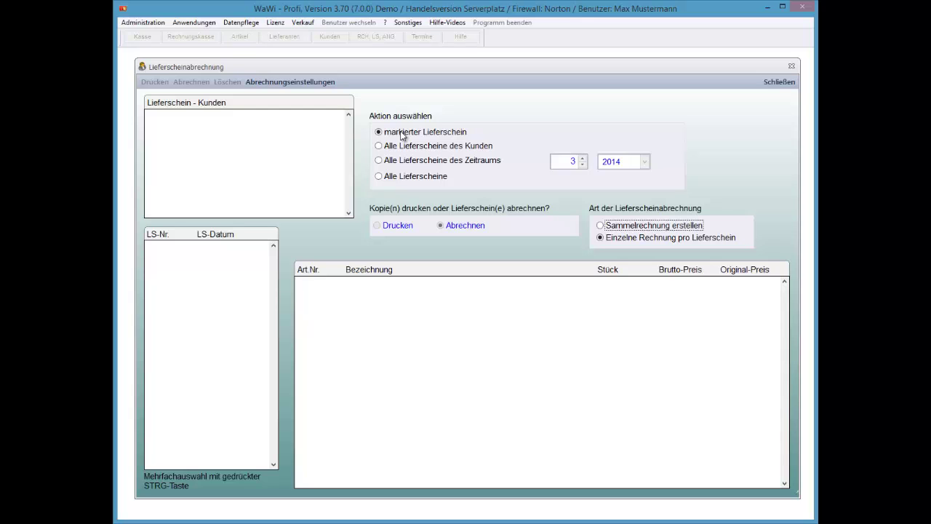
Leave the Lieferscheinabrechnung and show the Lieferscheine section of the RCH, LS, ANG module.
key(Escape)
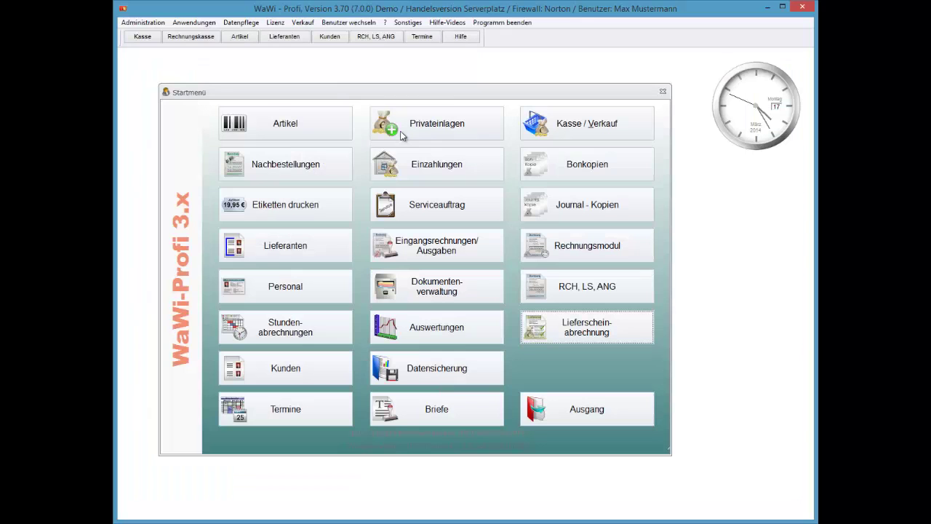
key(Up)
key(Return)
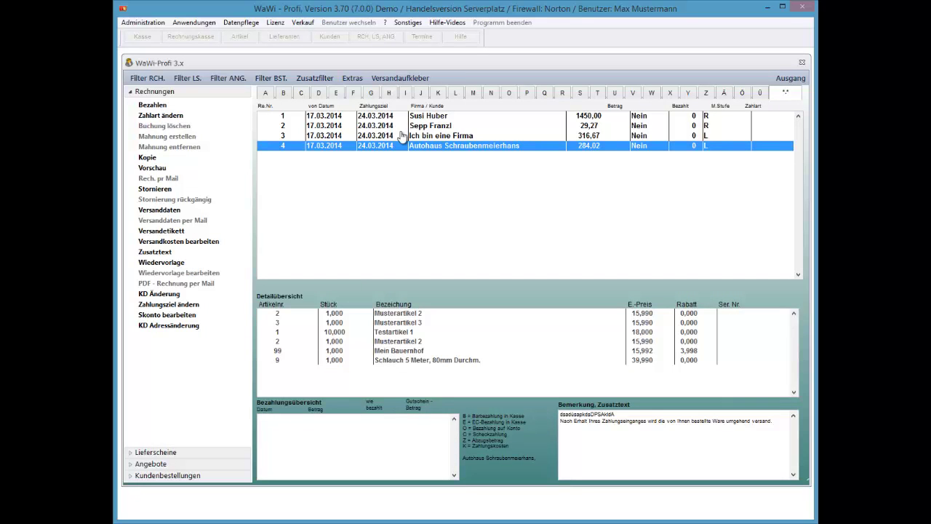
key(Down)
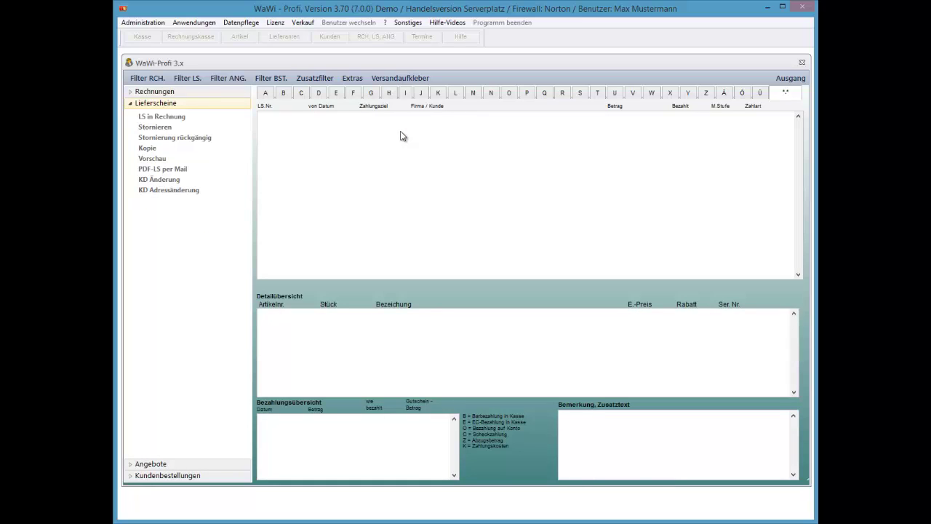
Filter the delivery notes to "Lieferscheine, für die eine Sammelrechnung erstellt wurde".
key(alt+l)
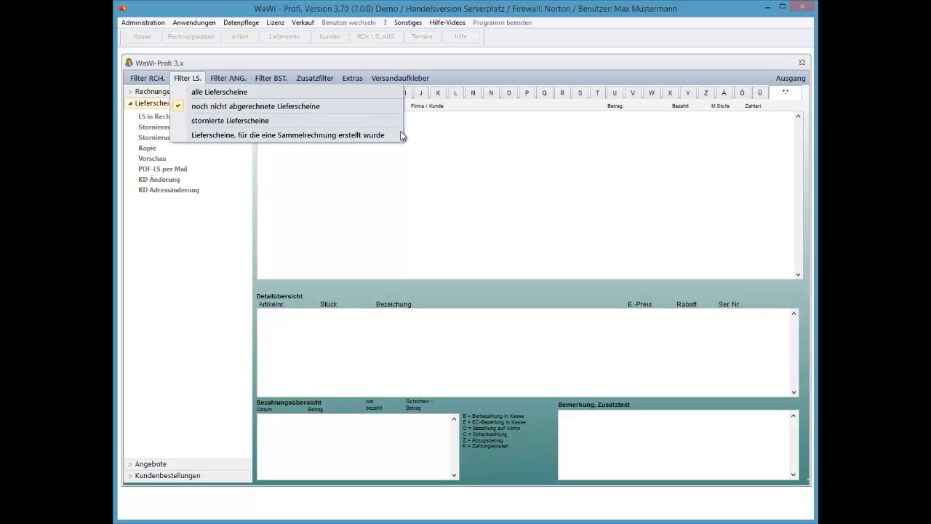
key(Down)
key(Down)
key(Down)
key(Down)
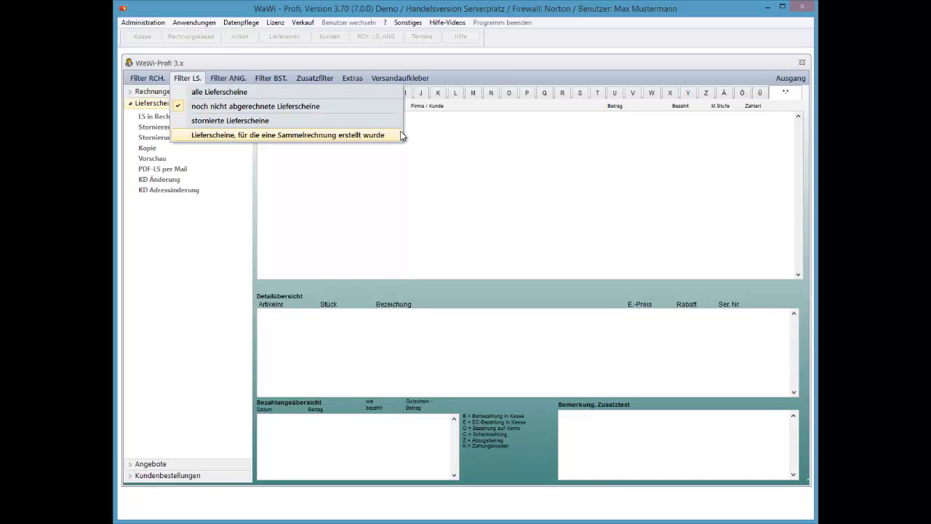
key(Return)
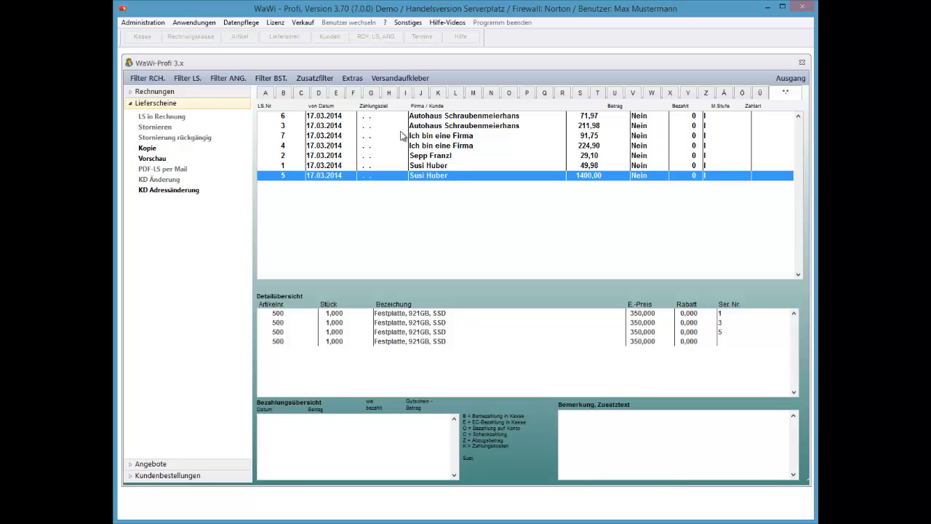
Look through the article details of several settled delivery notes in the filtered list.
click(401, 135)
key(Up)
key(Down)
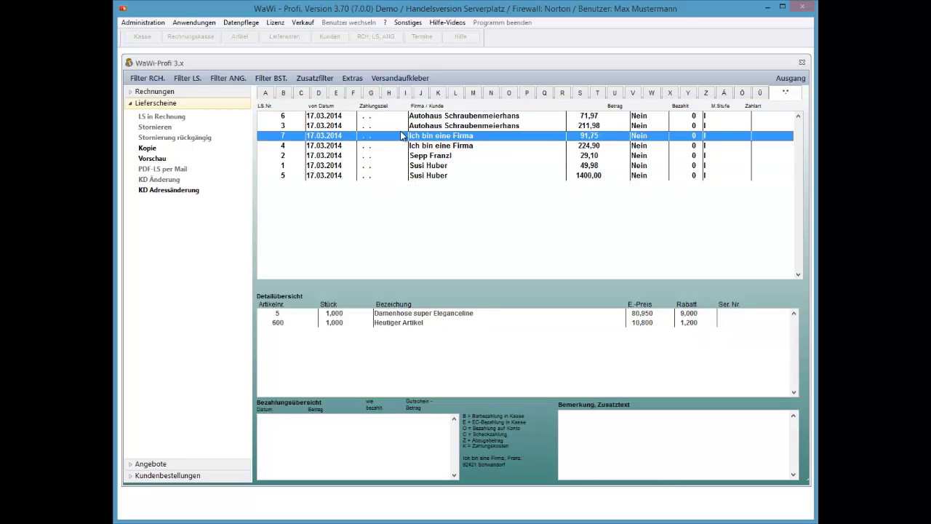
key(Down)
key(Down)
key(Down)
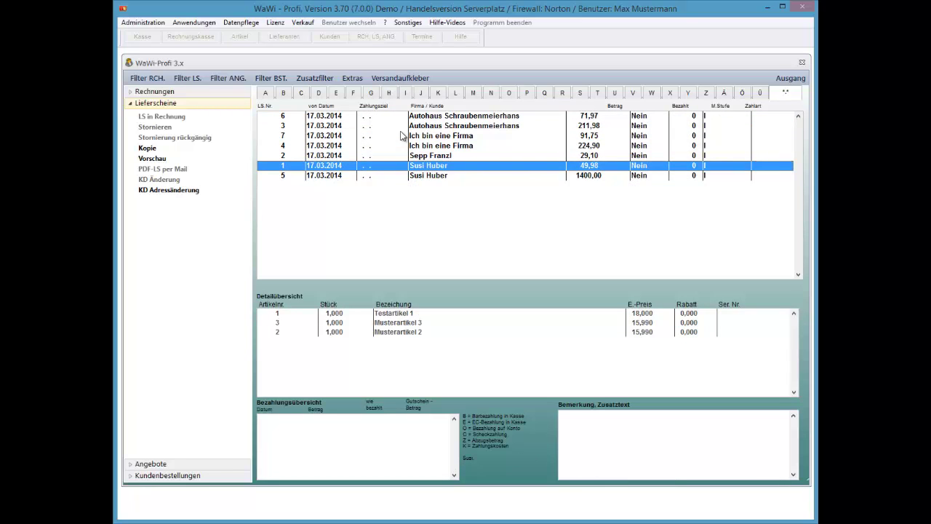
Show all invoices and open the preview of the collective invoice for Autohaus Schraubenmeierhans.
key(alt)
key(Down)
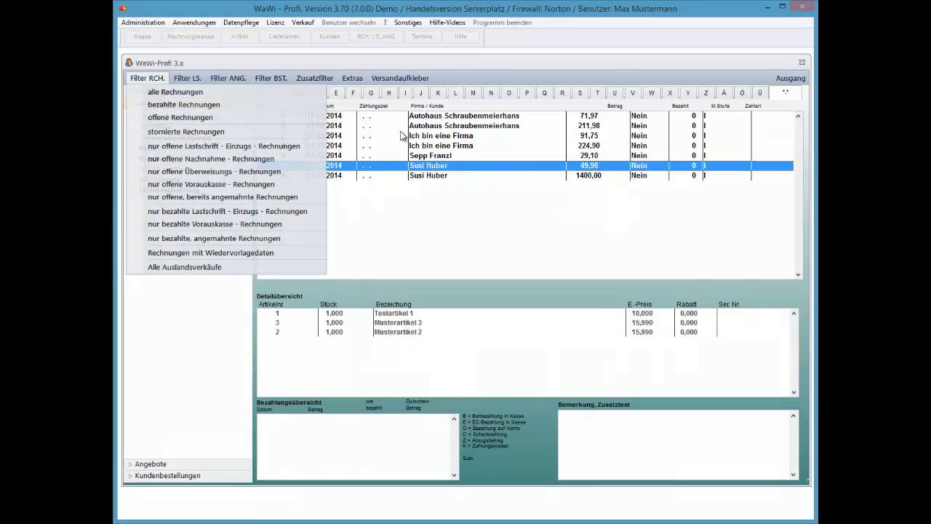
key(Return)
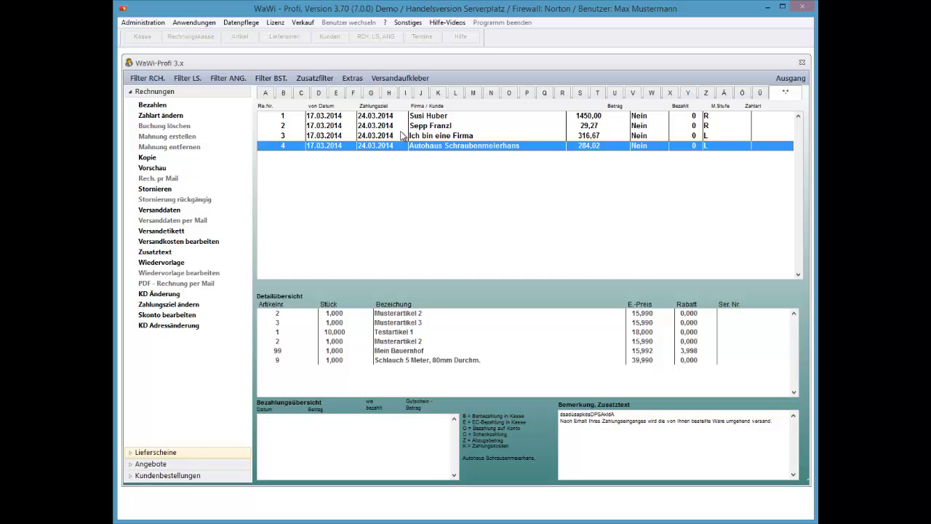
key(Return)
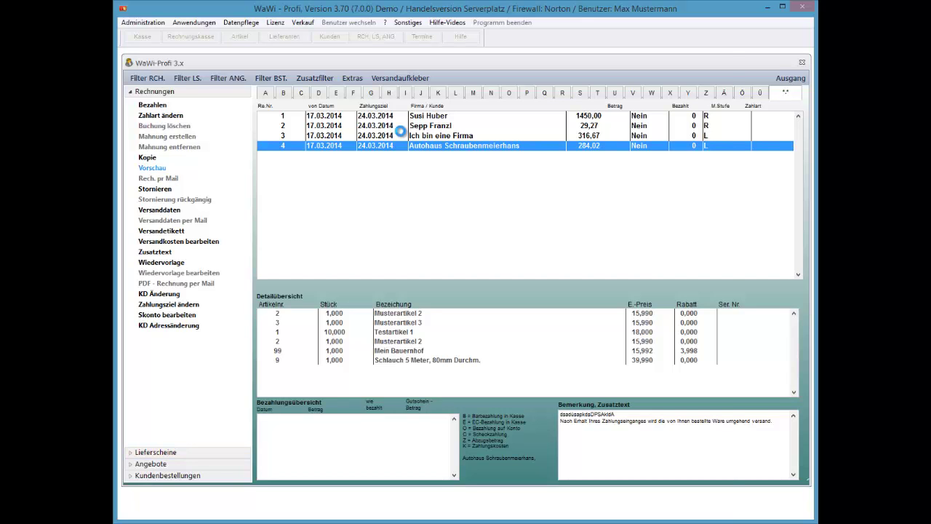